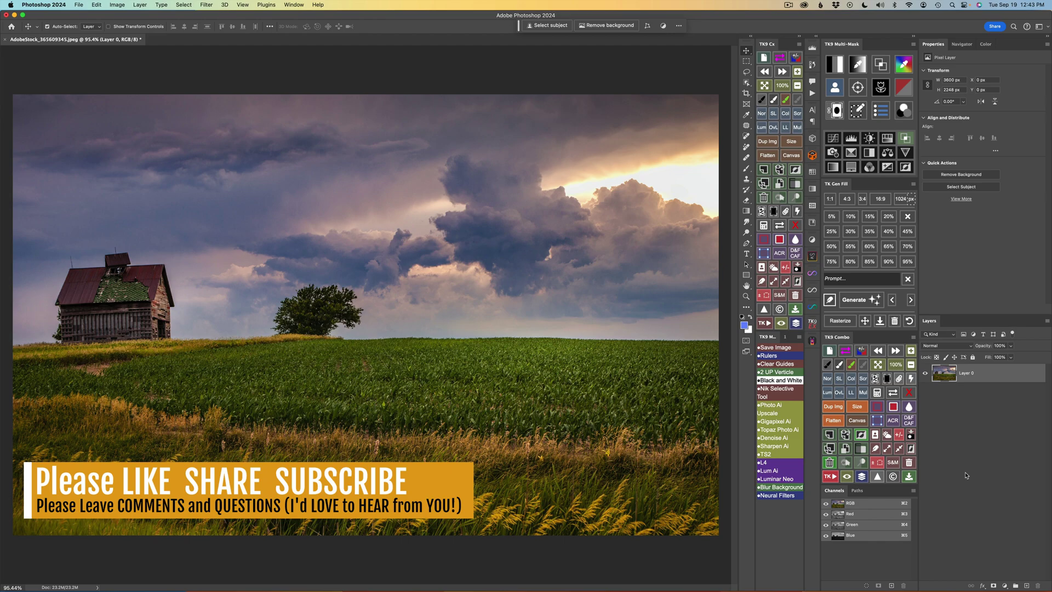
# - Move the contextual task bar out of the options area to just above the photo
pyautogui.click(1039, 480)
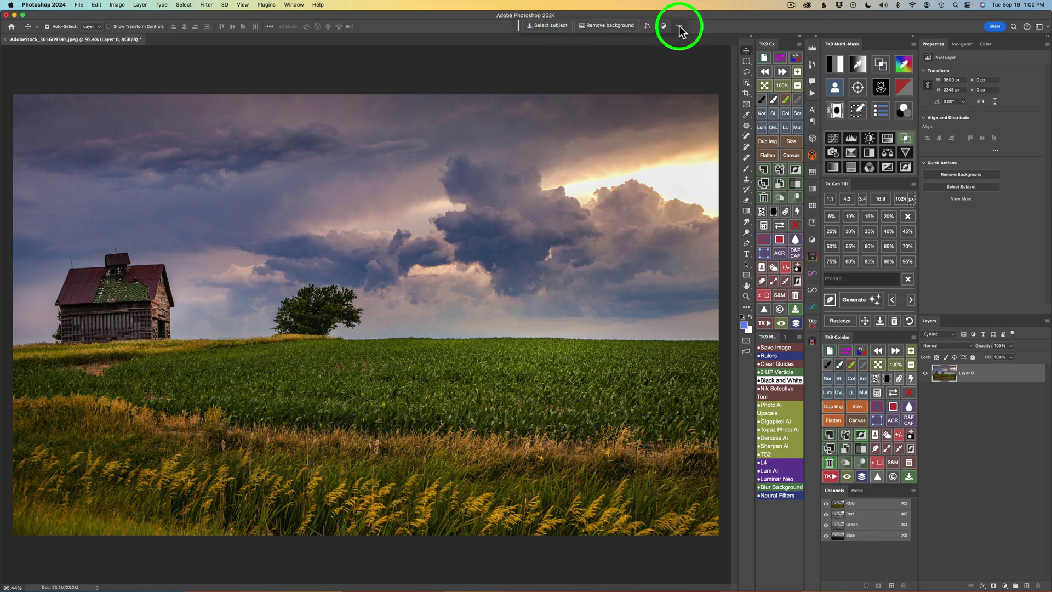
pyautogui.moveTo(519, 25); pyautogui.dragTo(481, 59)
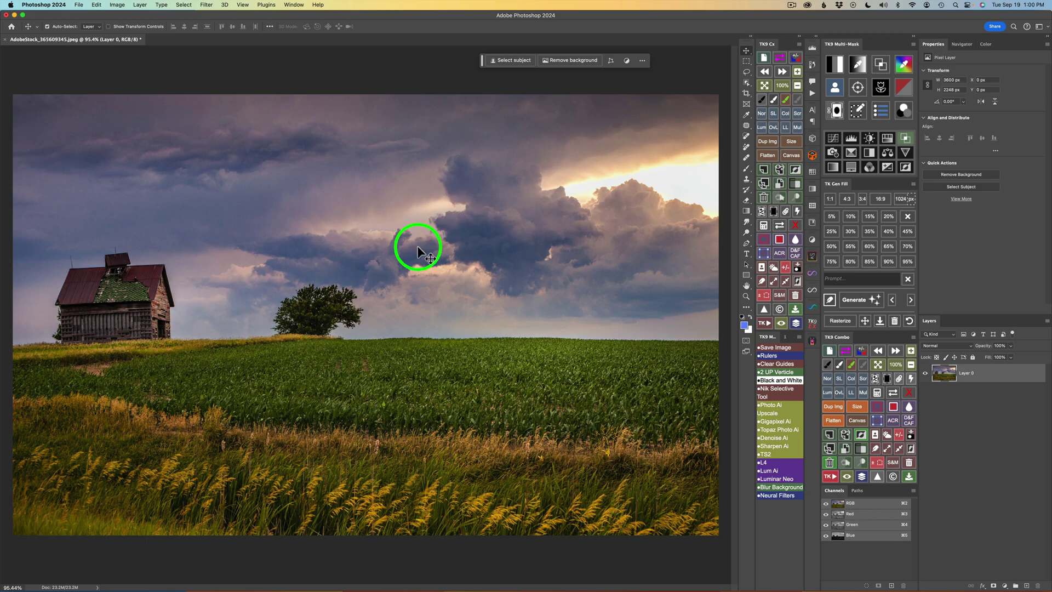
# - Marquee-select a sky area about 193 by 397 px above the horizon beside the tree and generate "lightning" in it with Generative Fill
pyautogui.press('m')
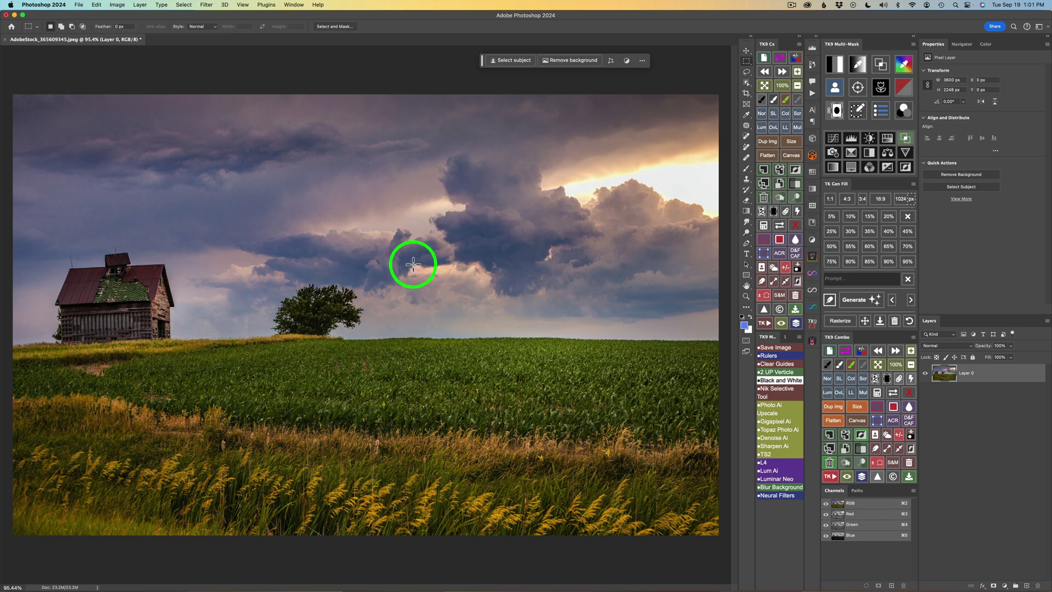
pyautogui.moveTo(414, 265); pyautogui.dragTo(448, 340)
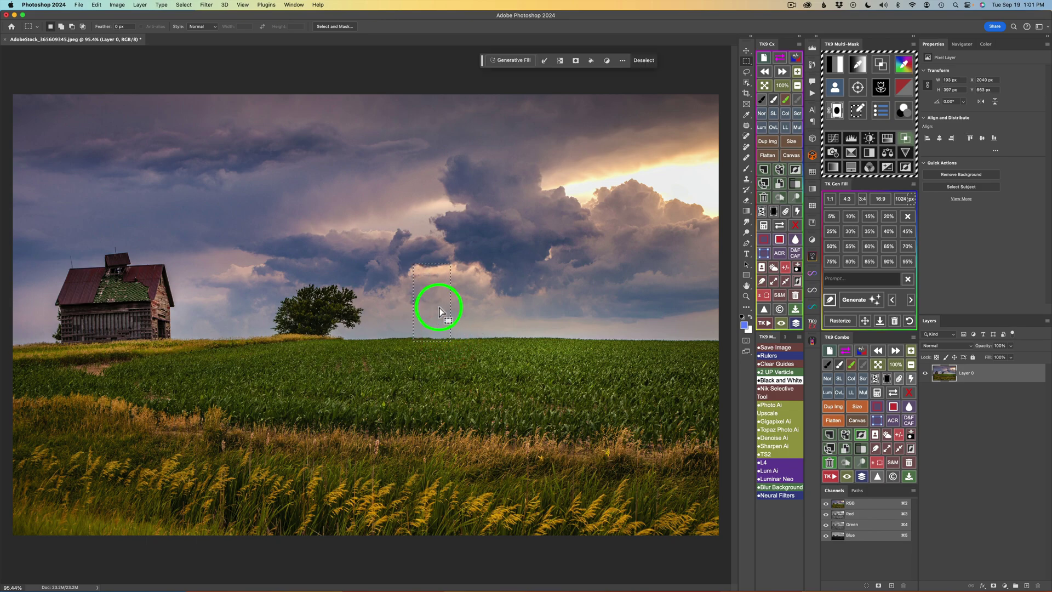
pyautogui.click(517, 59)
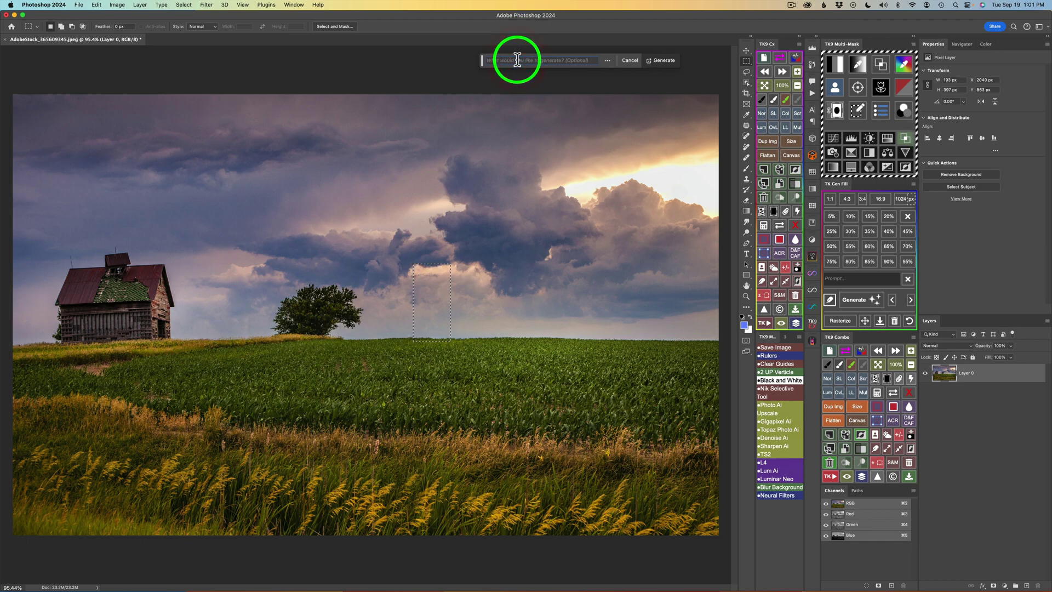
pyautogui.write('lightning')
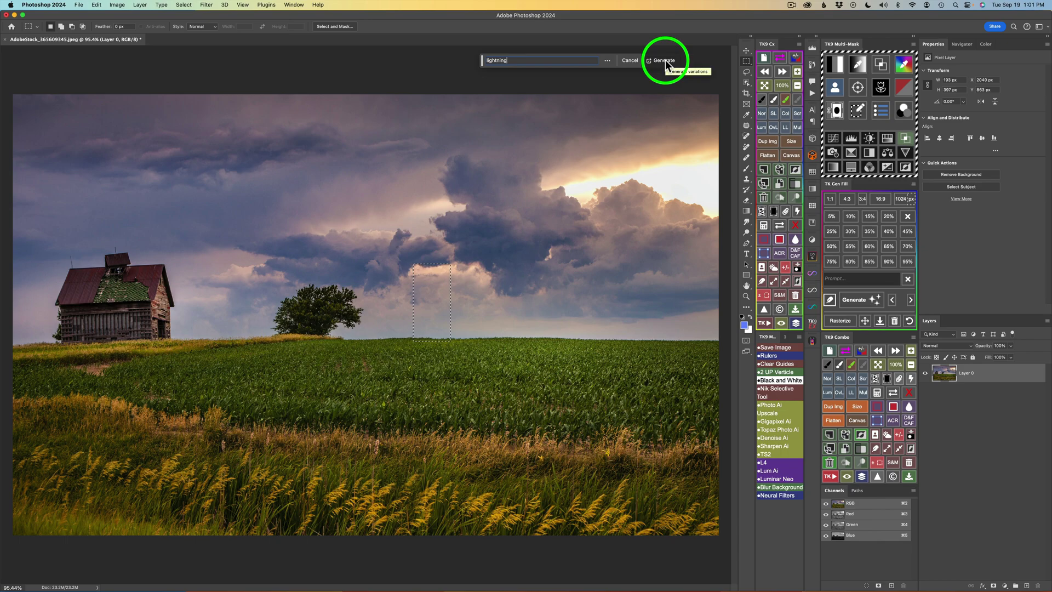
pyautogui.click(666, 61)
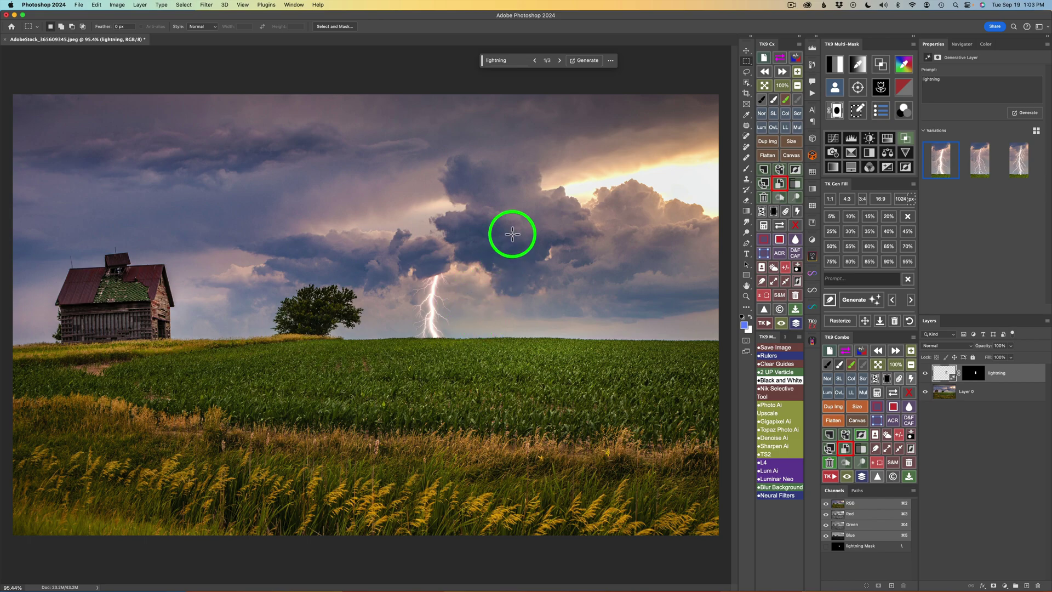
# - Compare the three generated lightning variations in the photo, finishing on the second one
pyautogui.click(560, 60)
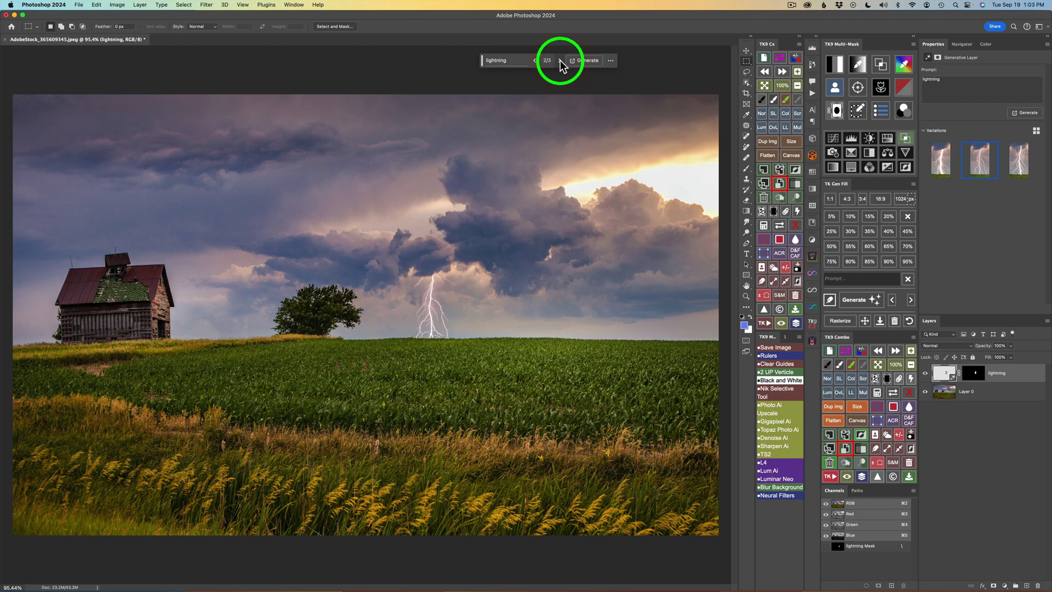
pyautogui.click(560, 61)
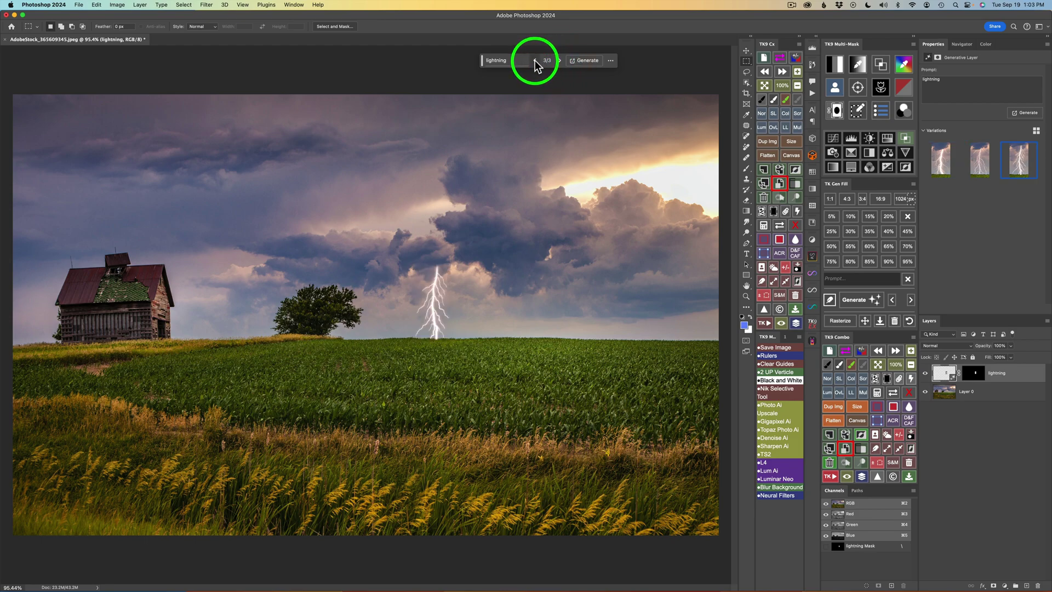
pyautogui.click(534, 60)
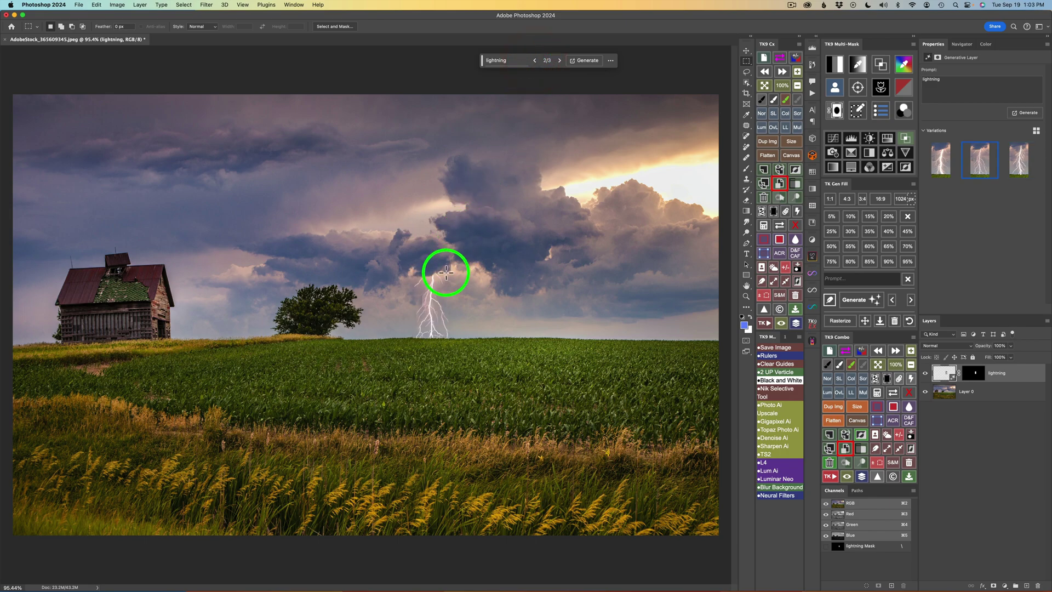
pyautogui.click(534, 60)
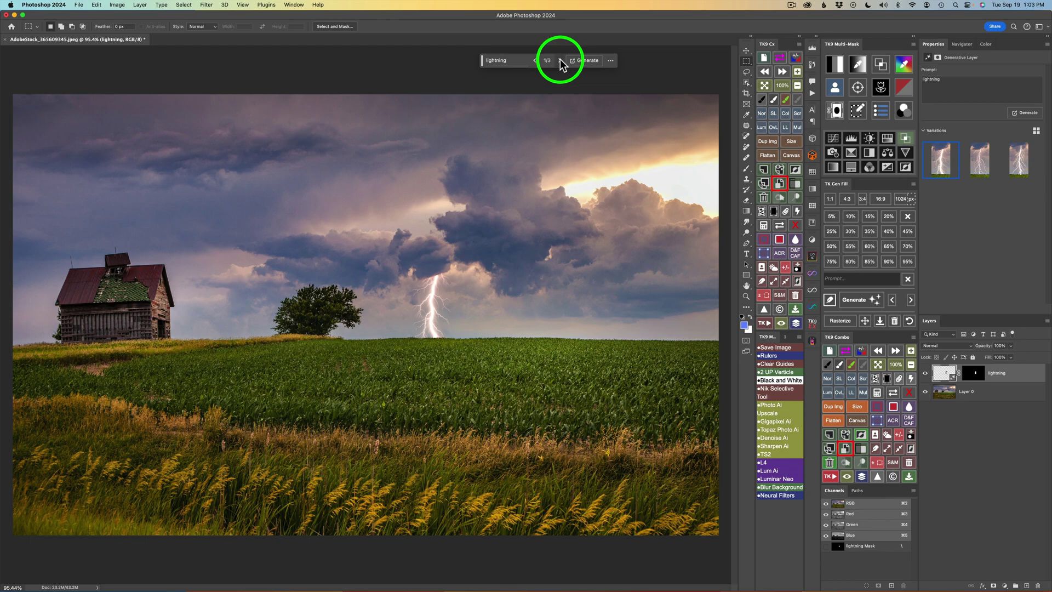
pyautogui.click(560, 60)
pyautogui.click(560, 60)
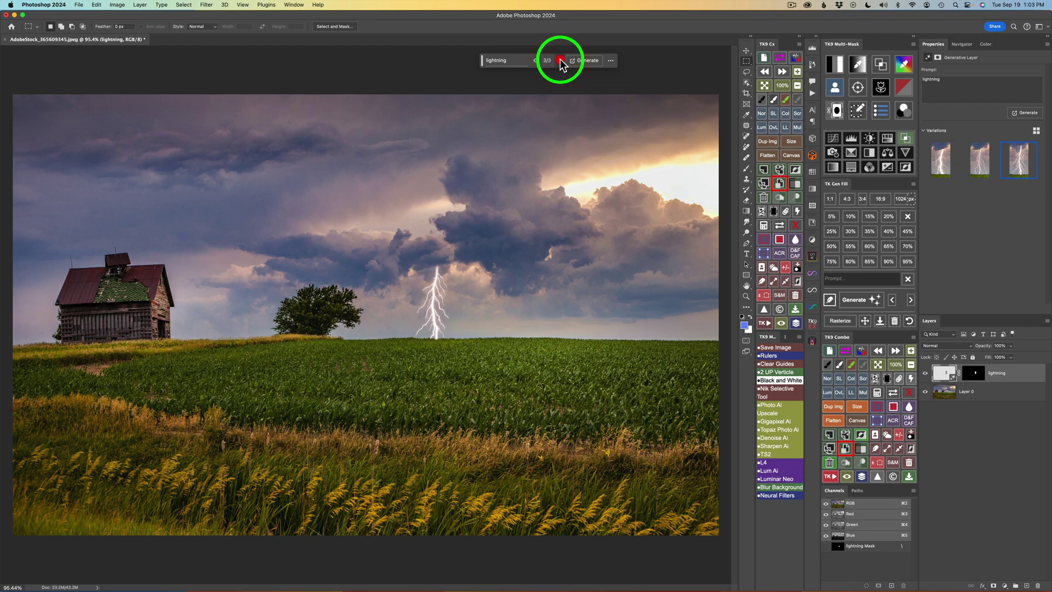
pyautogui.click(535, 61)
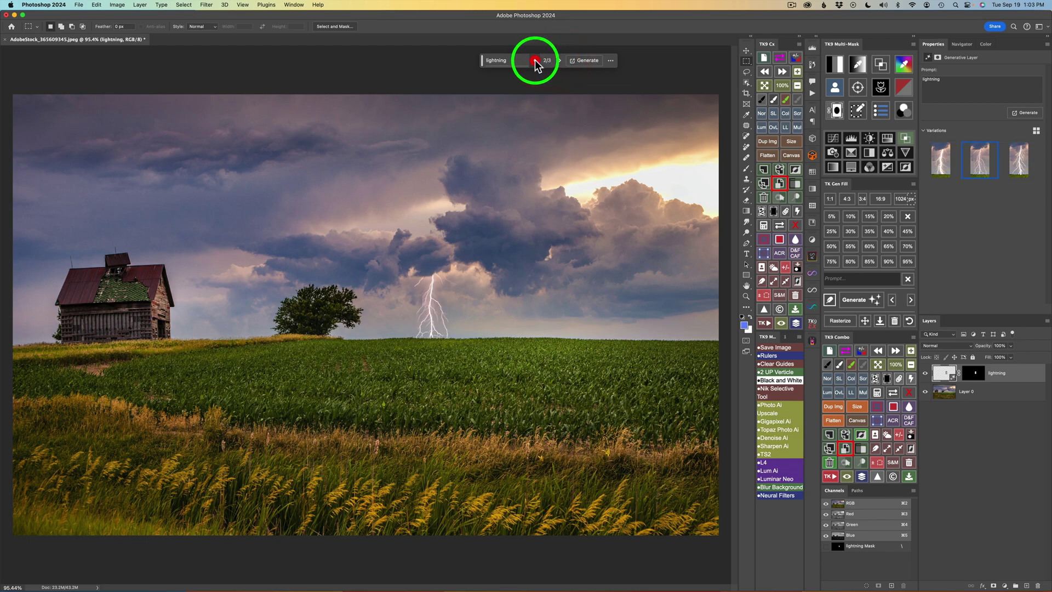
# - Compare the photo with the lightning layer hidden and shown, and cycle through its variations, finishing on the third
pyautogui.click(925, 376)
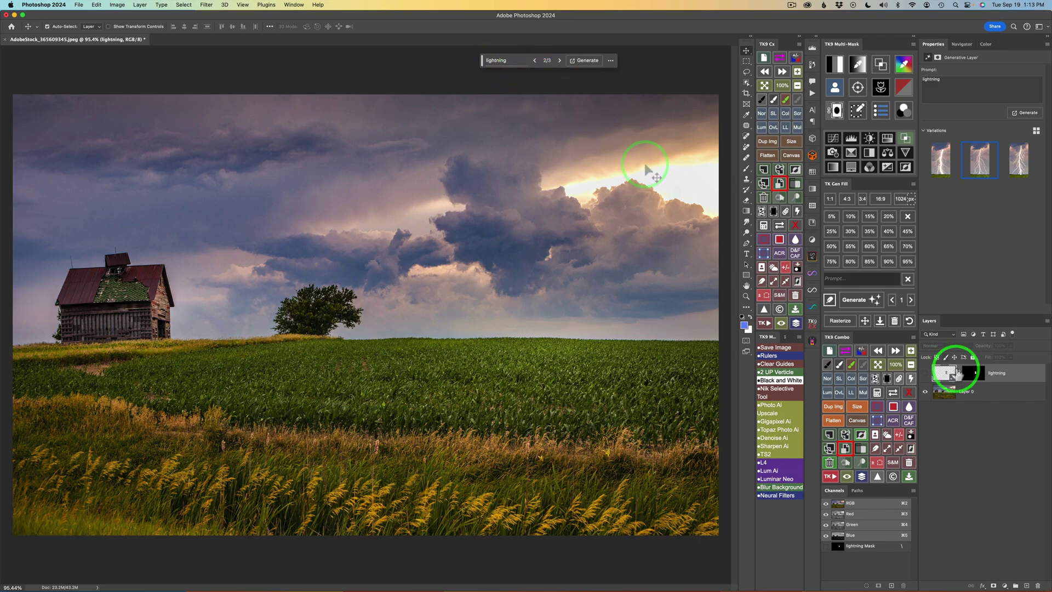
pyautogui.click(924, 373)
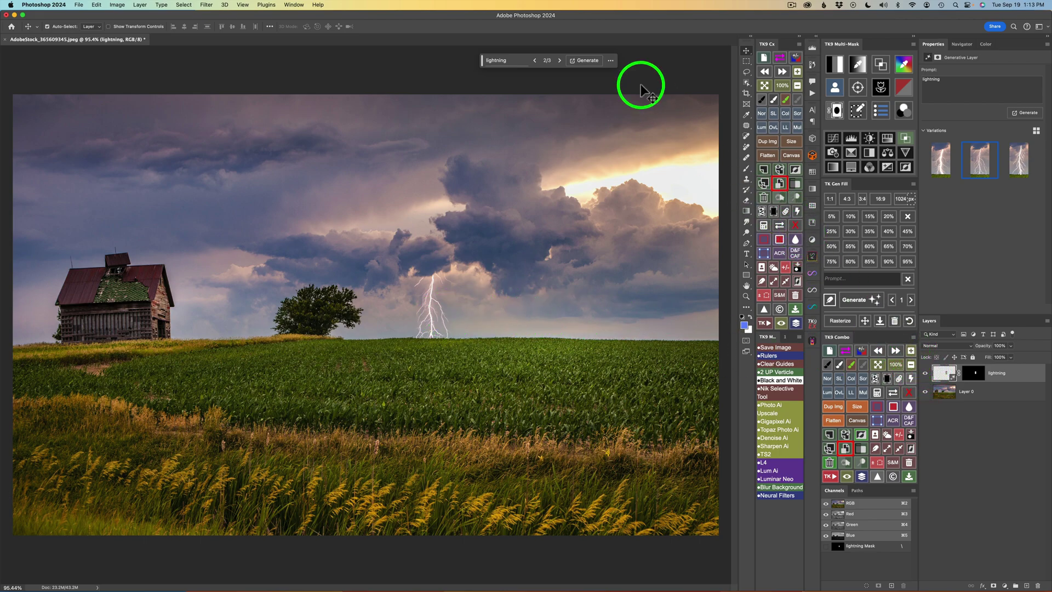
pyautogui.click(558, 60)
pyautogui.click(558, 60)
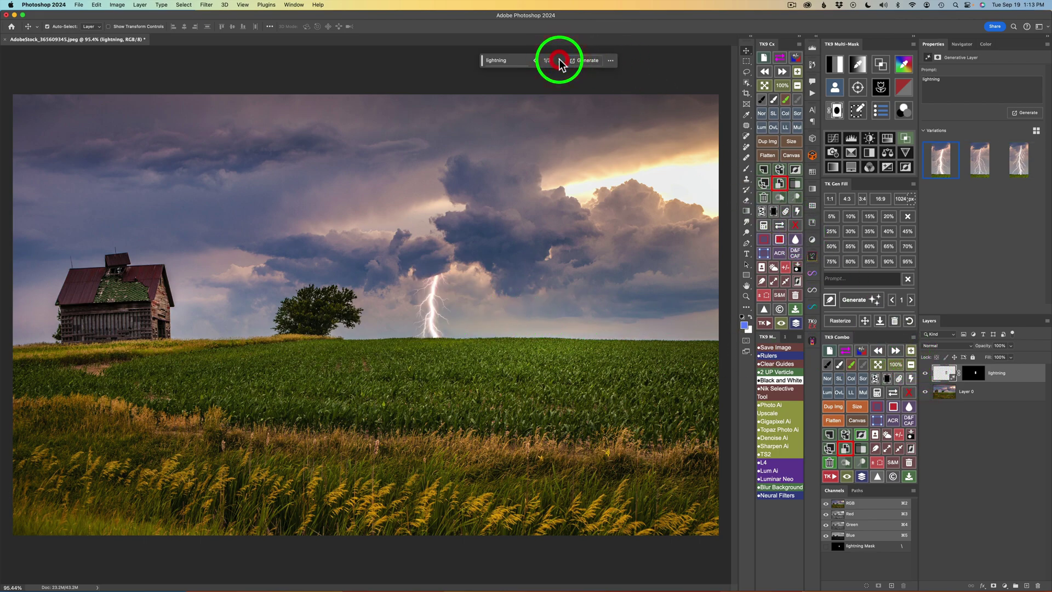
pyautogui.click(559, 59)
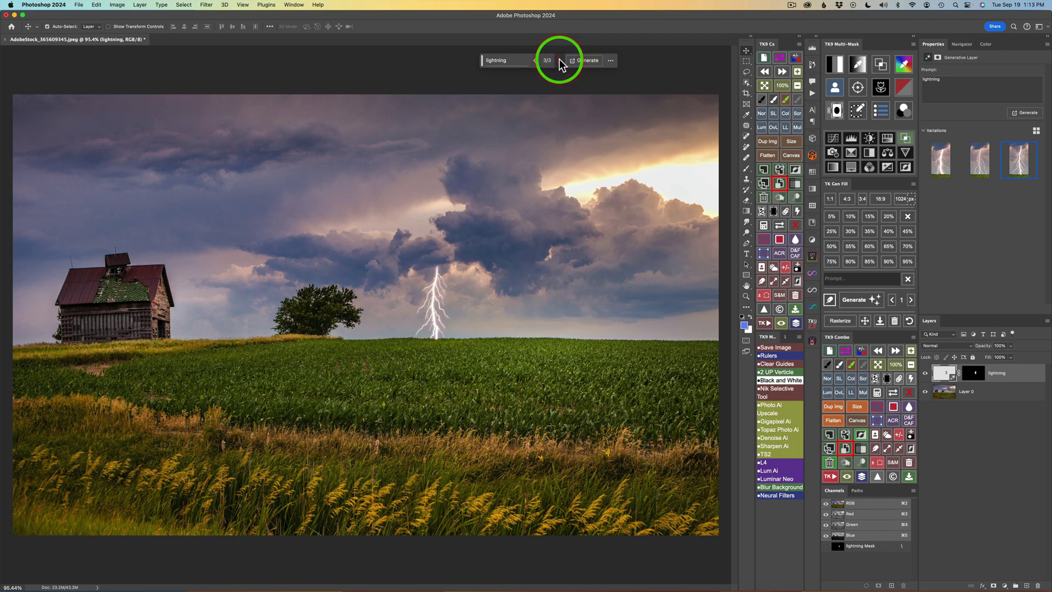
pyautogui.click(559, 59)
pyautogui.click(559, 60)
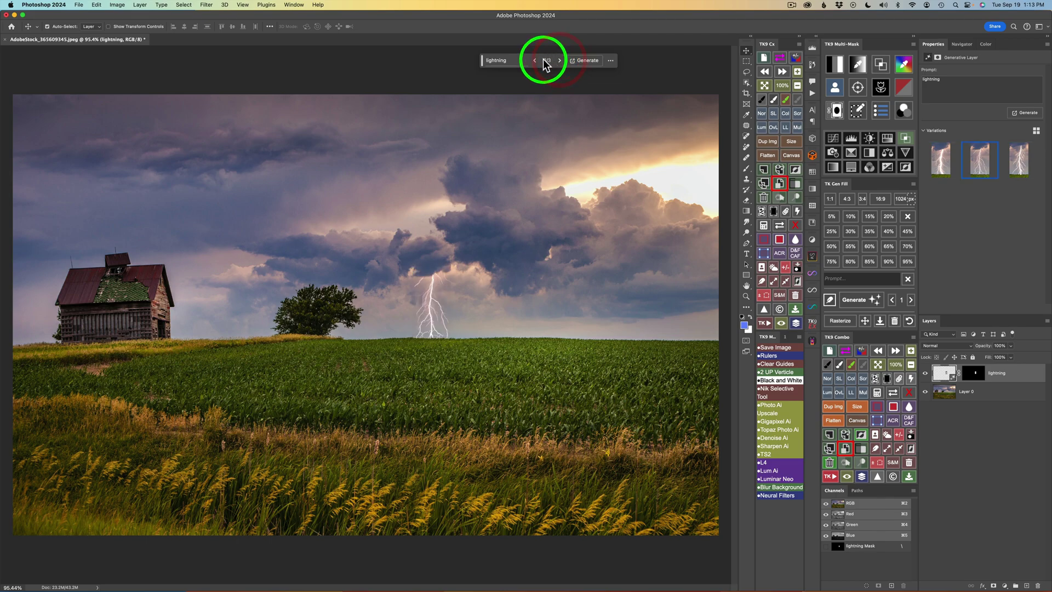
pyautogui.click(535, 61)
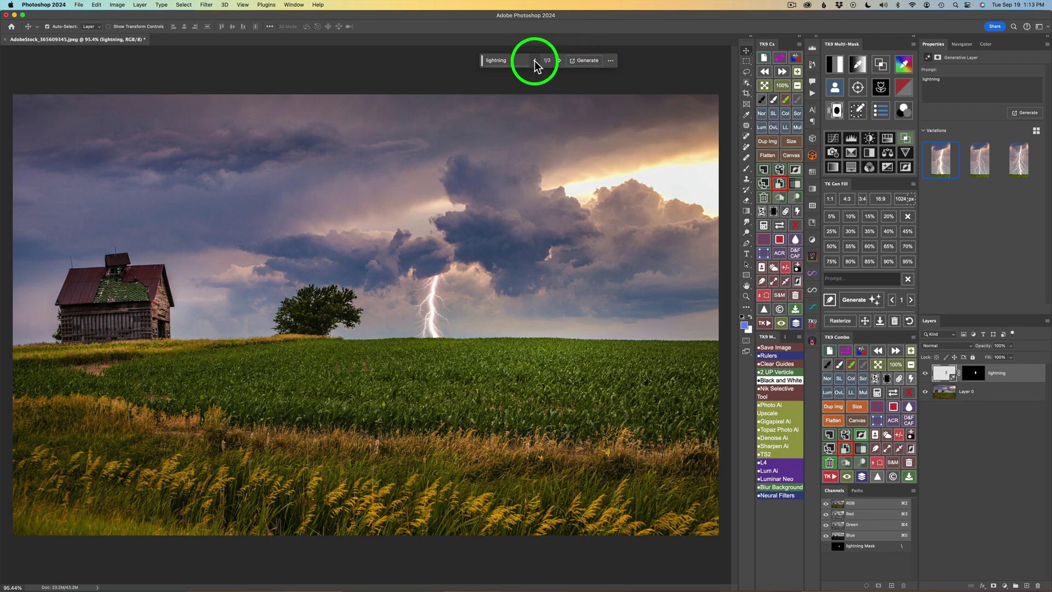
pyautogui.click(535, 60)
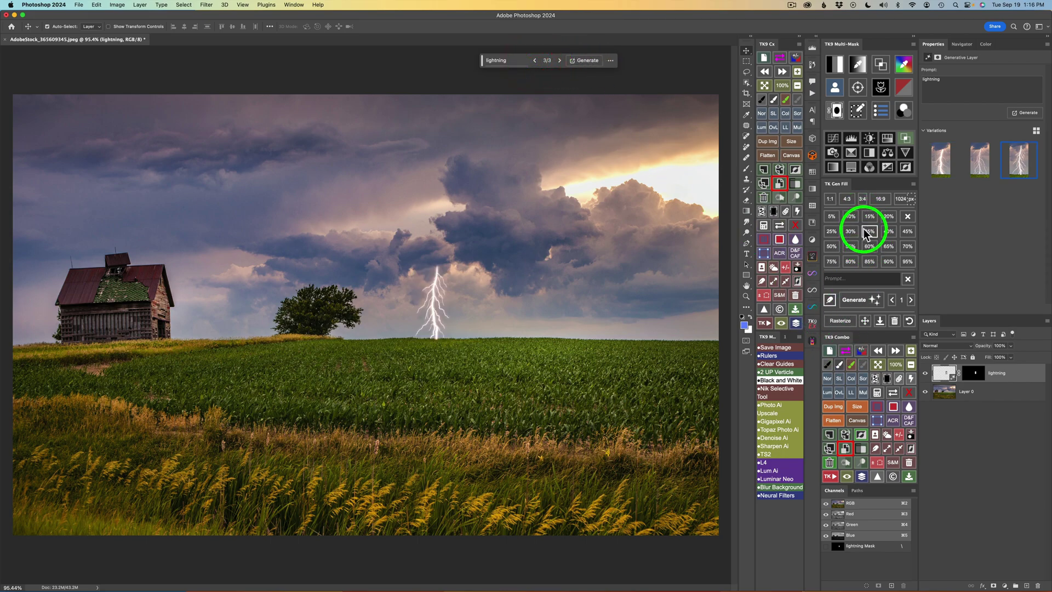
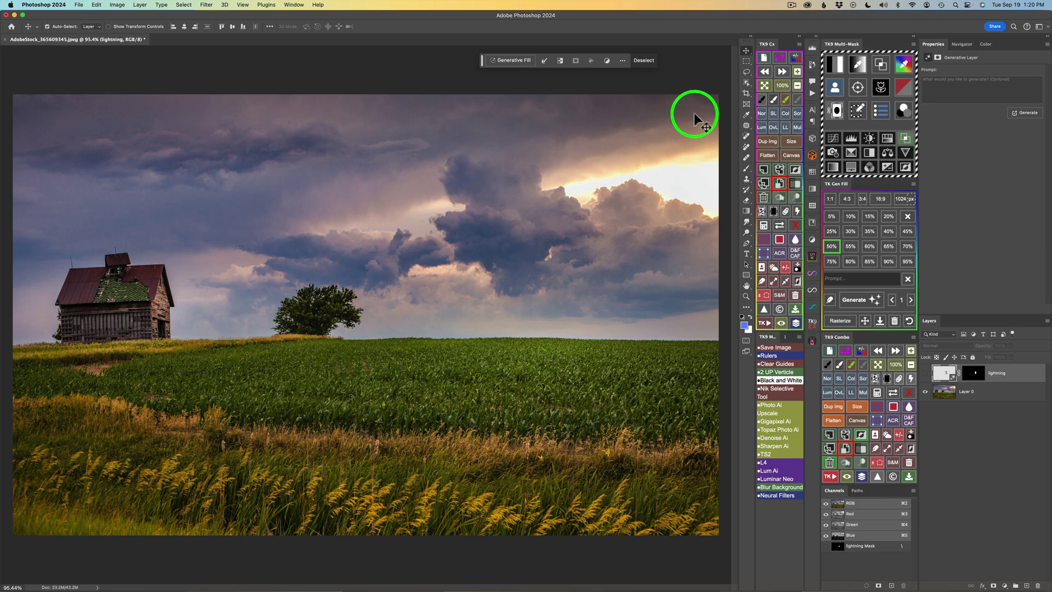
# - Intersect the 50% selection with a rectangular marquee over the sky between the cloud and the horizon beside the tree
pyautogui.press('m')
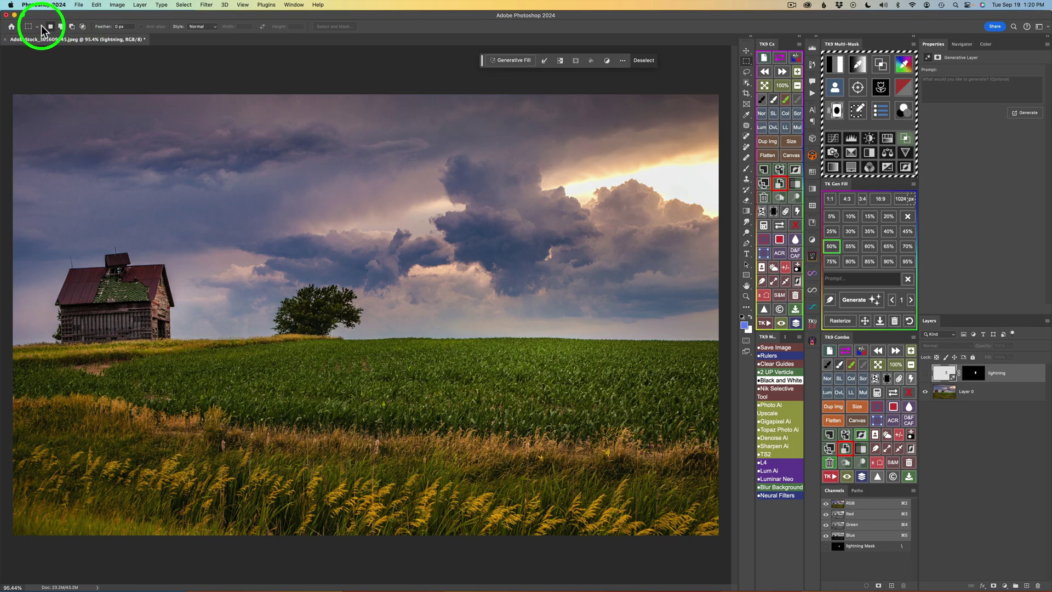
pyautogui.click(82, 28)
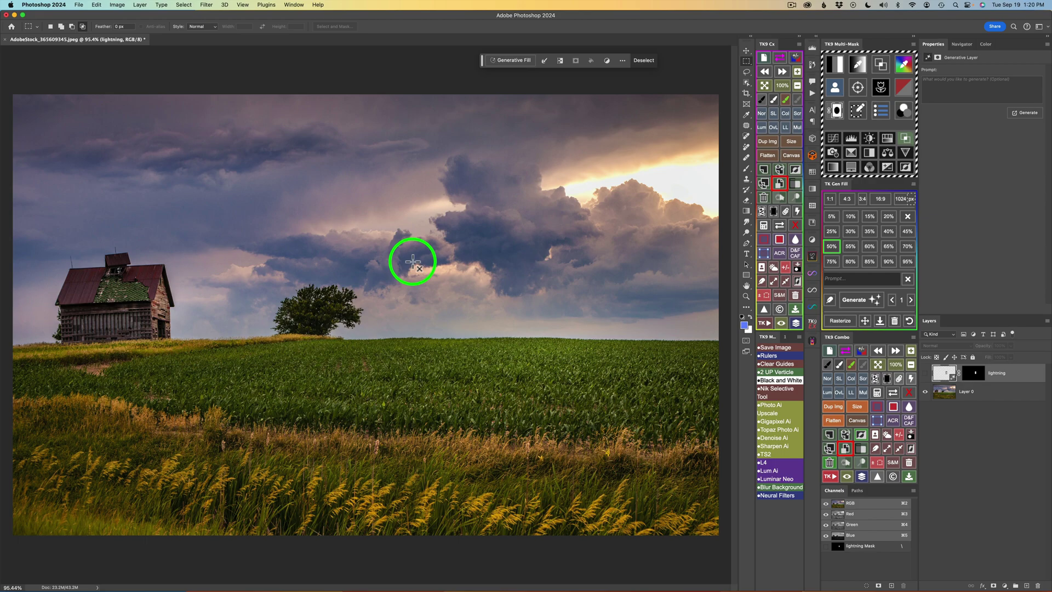
pyautogui.moveTo(412, 261); pyautogui.dragTo(448, 341)
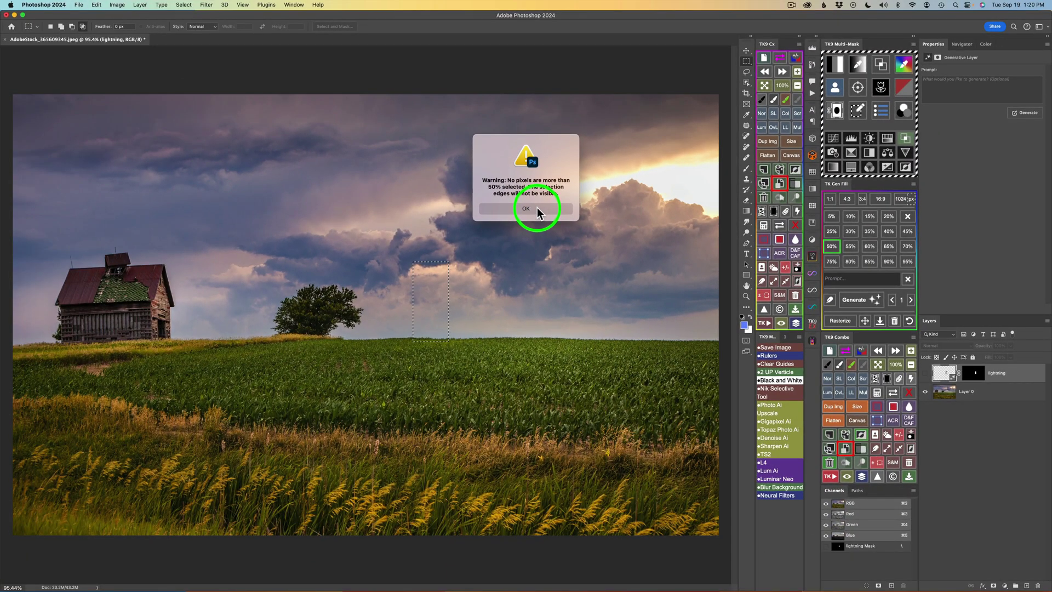
pyautogui.click(525, 208)
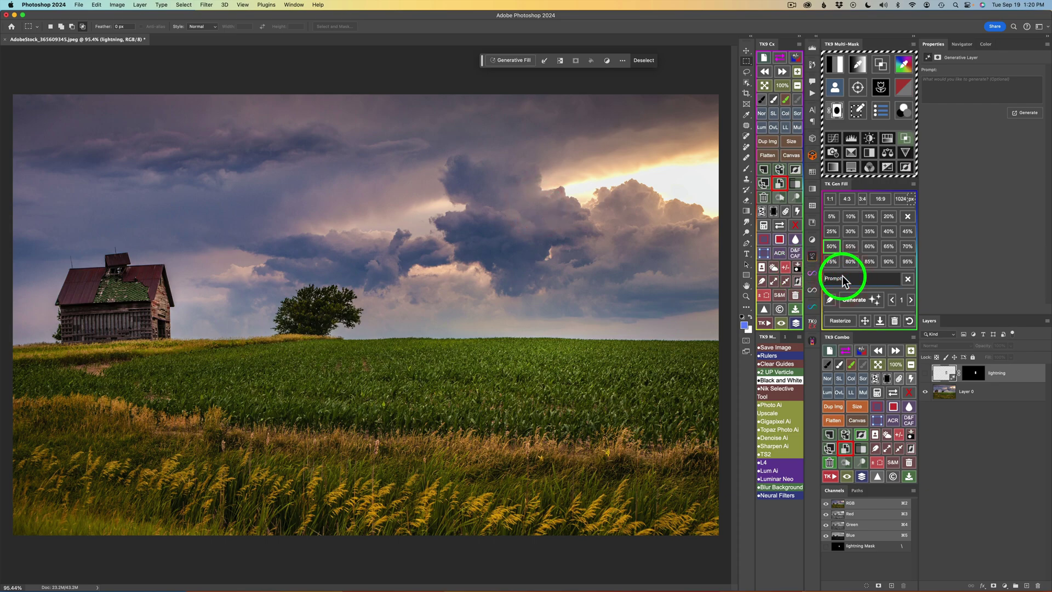
# - Generate "lightning" in the 50% selection with TK Gen Fill and step through to the third variation
pyautogui.write('lightning')
pyautogui.click(866, 300)
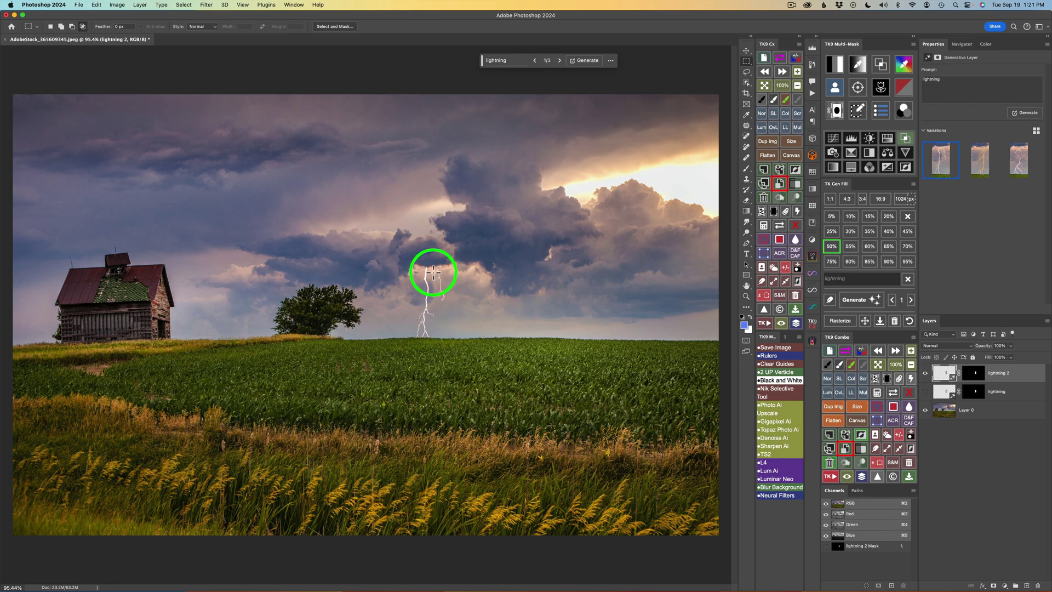
pyautogui.click(911, 301)
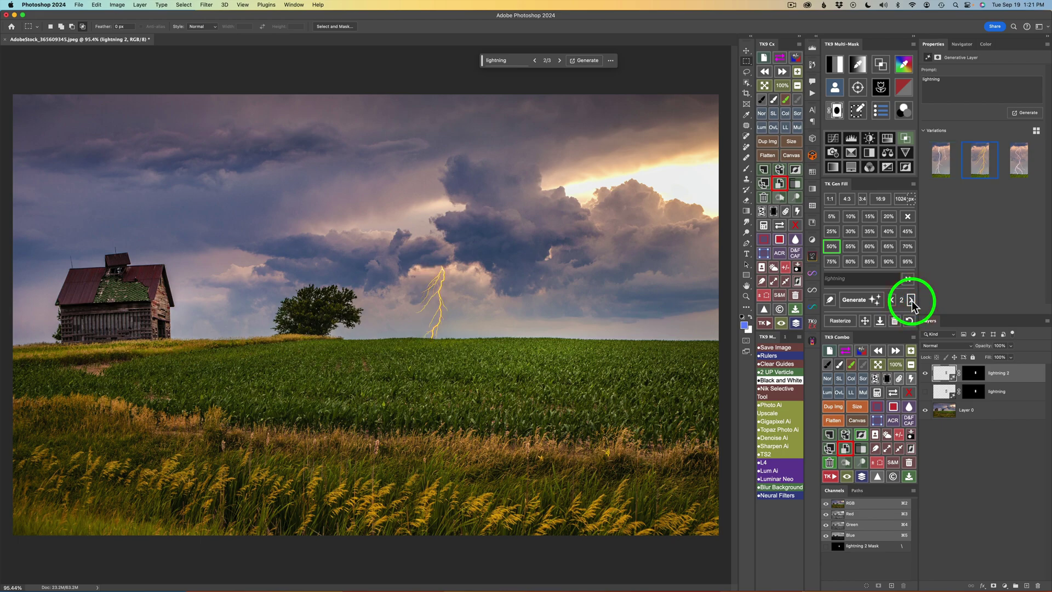
pyautogui.click(911, 301)
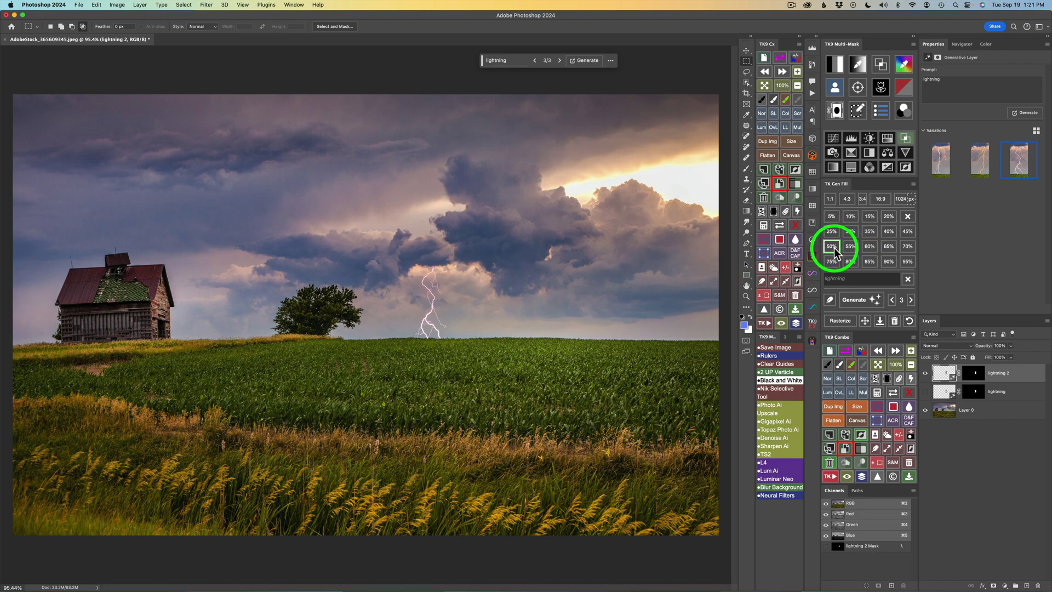
# - Hide the lightning 2 layer and intersect a 40% selection with a rectangular marquee over the same sky area
pyautogui.click(889, 230)
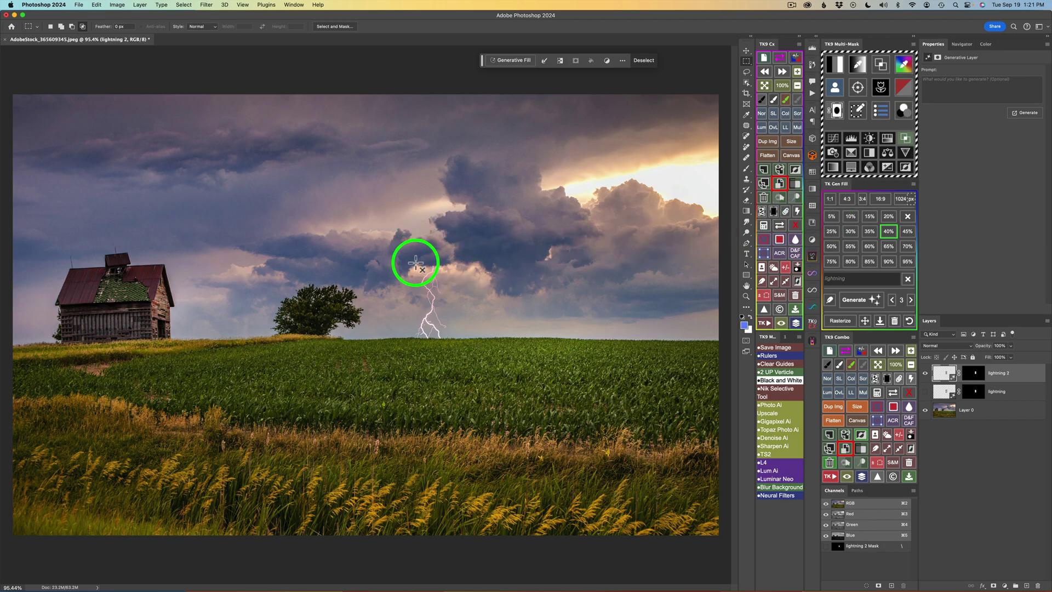
pyautogui.click(925, 372)
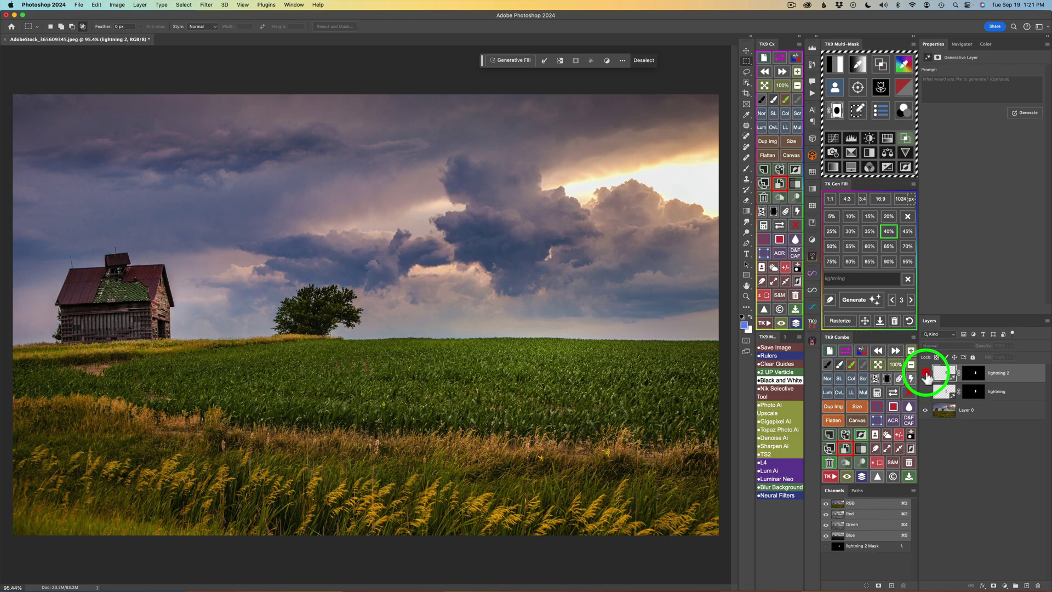
pyautogui.click(416, 266)
pyautogui.moveTo(416, 265); pyautogui.dragTo(458, 341)
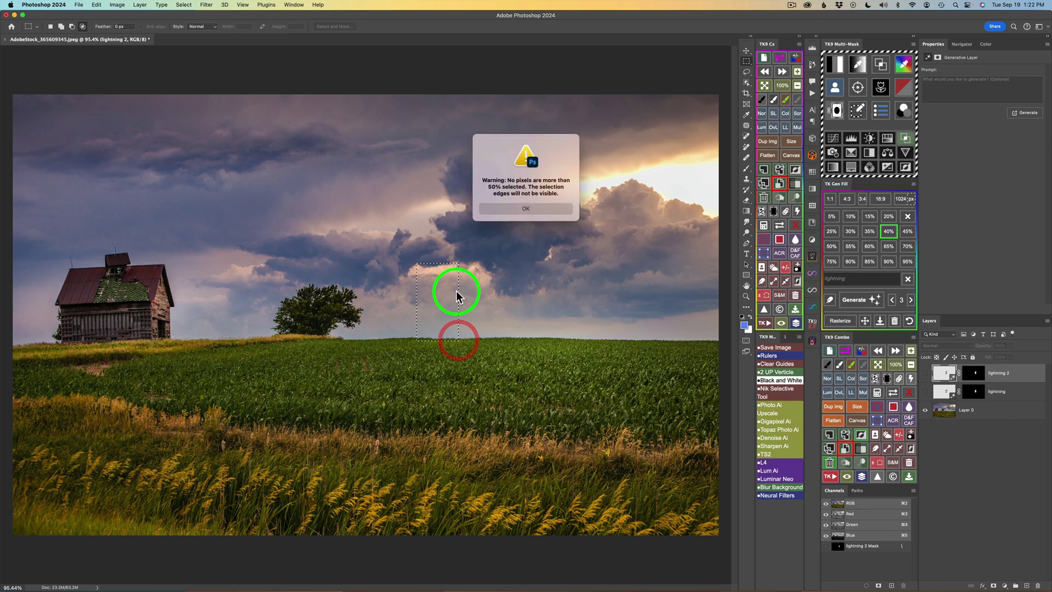
pyautogui.click(521, 210)
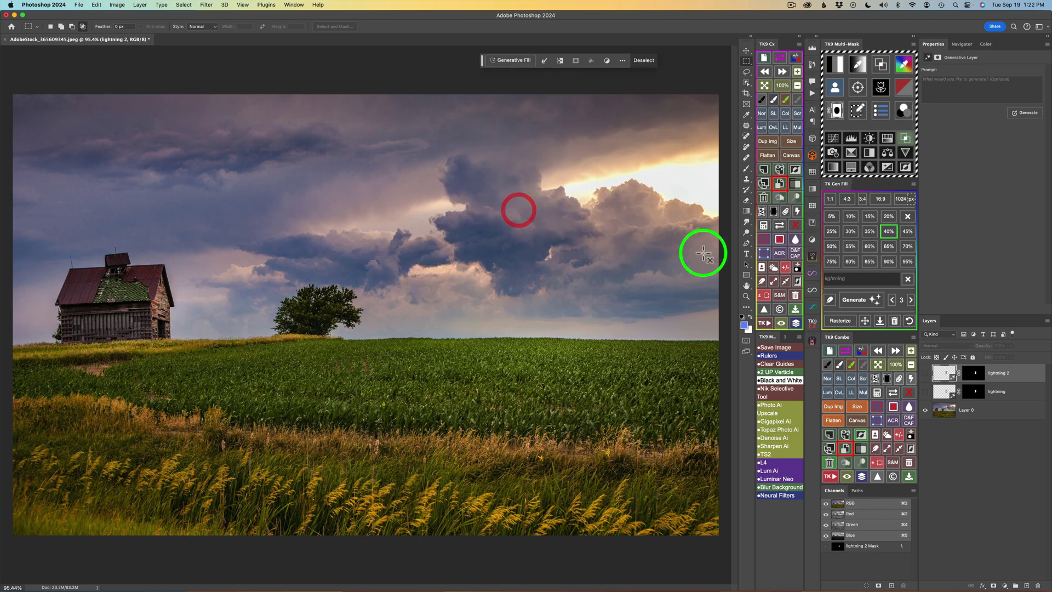
# - Generate "lightning" in the 40% selection and step through to the third variation
pyautogui.click(870, 302)
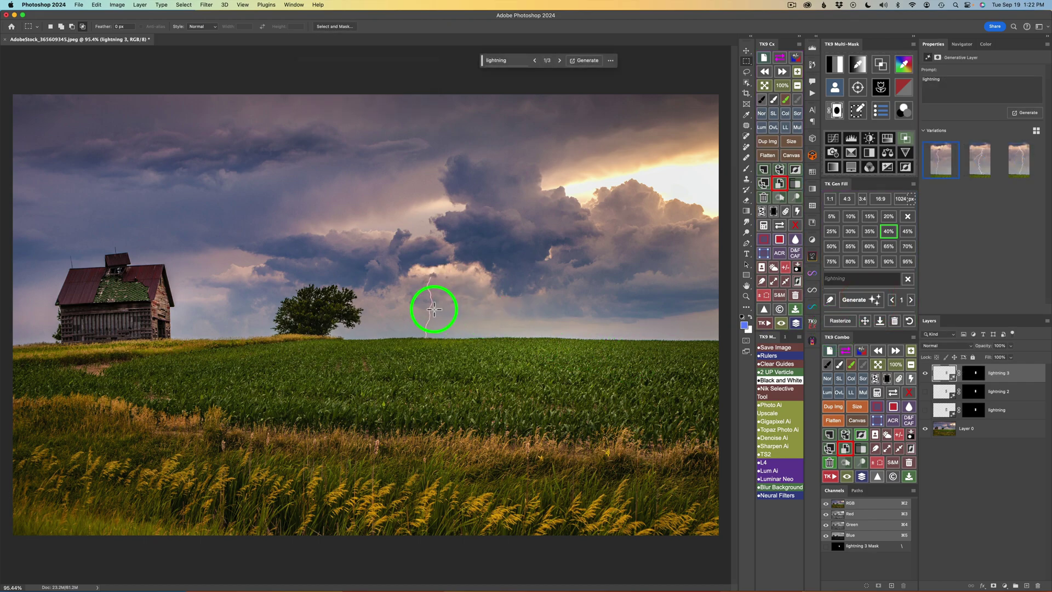
pyautogui.click(911, 300)
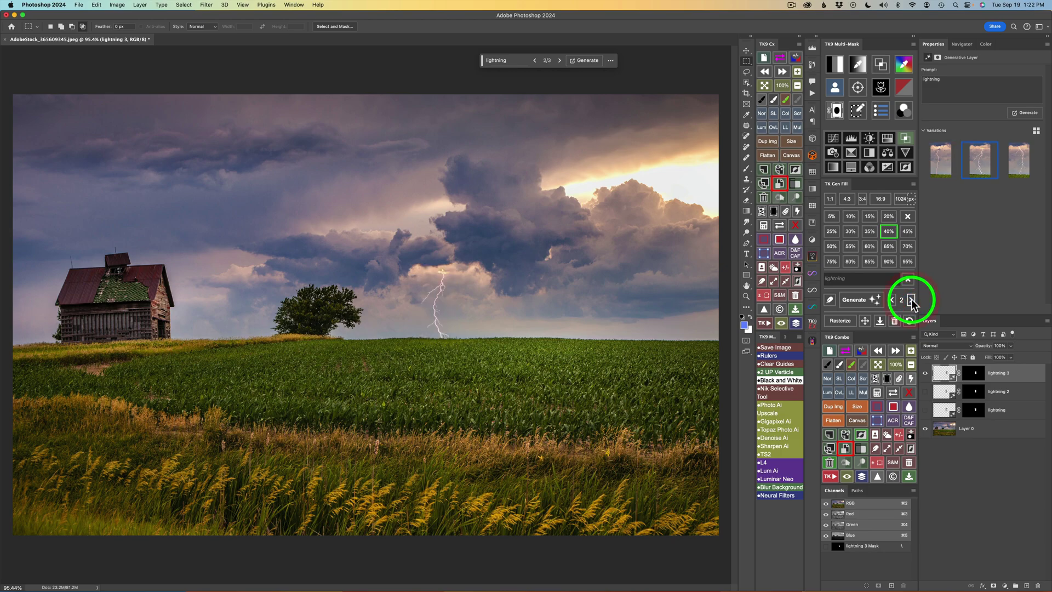
pyautogui.click(911, 301)
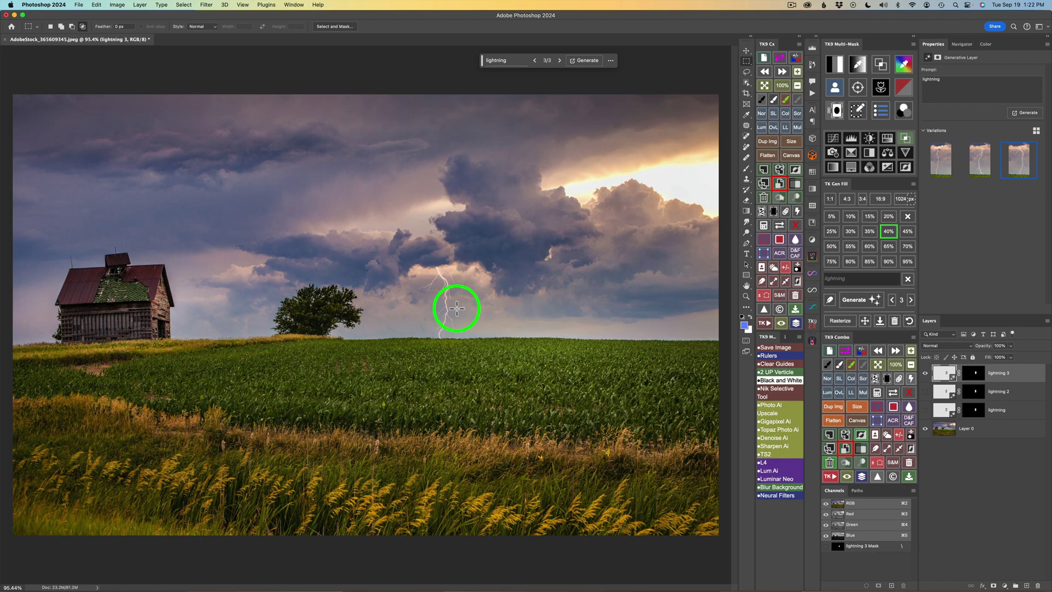
# - Compare the lightning 3 and lightning 2 layers by swapping their visibility, ending with only lightning 3 shown
pyautogui.click(926, 377)
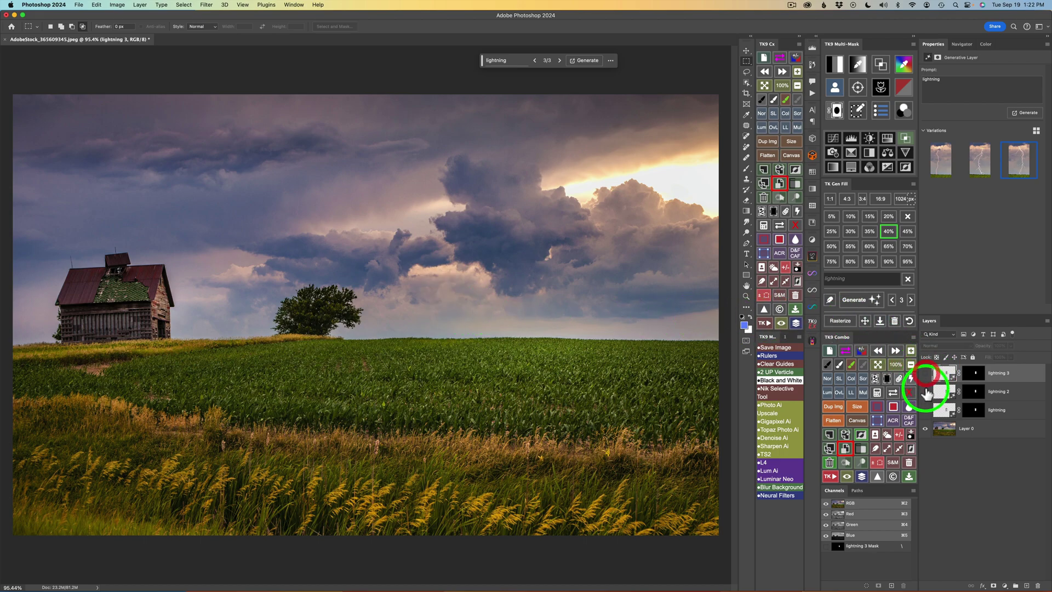
pyautogui.click(925, 391)
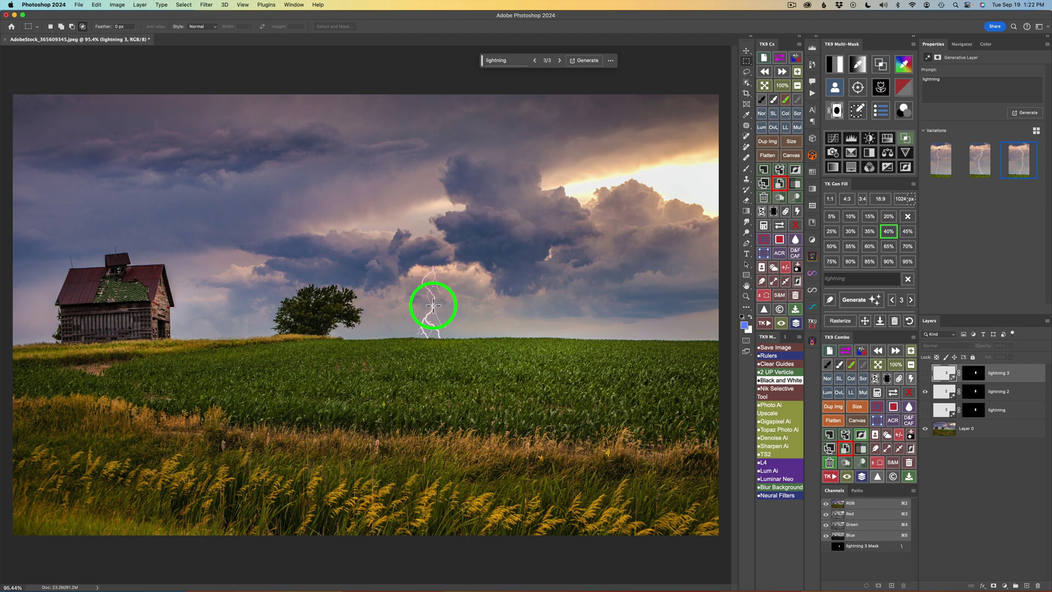
pyautogui.click(925, 390)
pyautogui.click(925, 373)
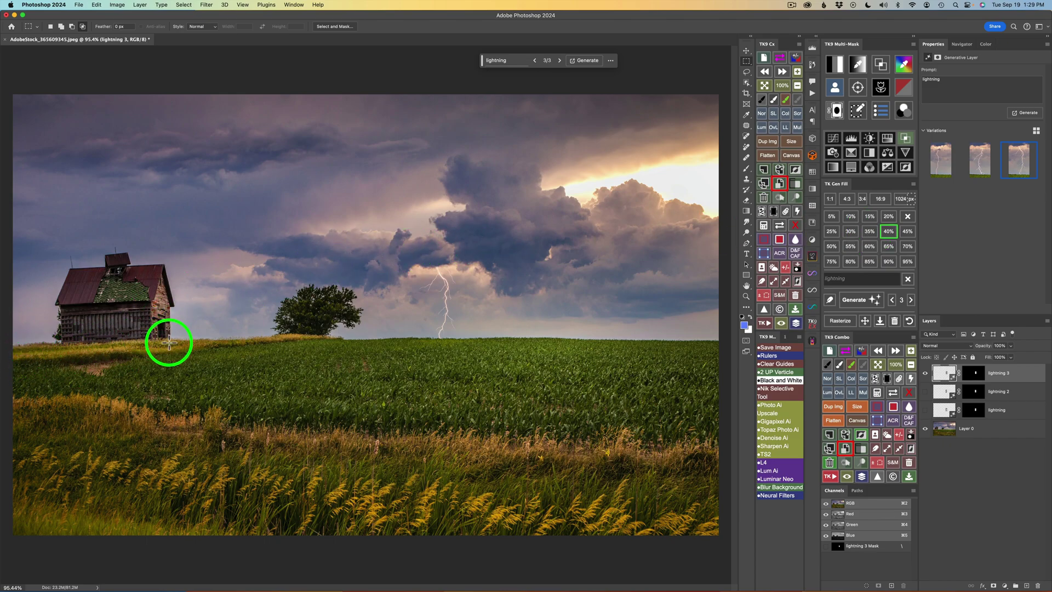
# - Reset the TK Gen Fill settings and lasso a strip of grass from the image's left edge to just past the barn's base
pyautogui.moveTo(8, 377)
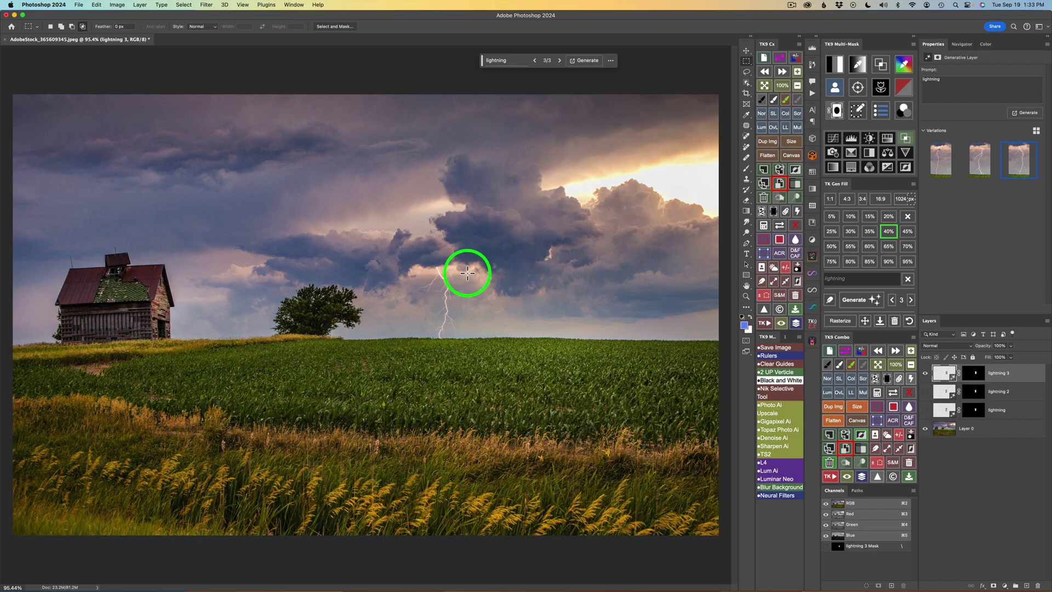
pyautogui.press('l')
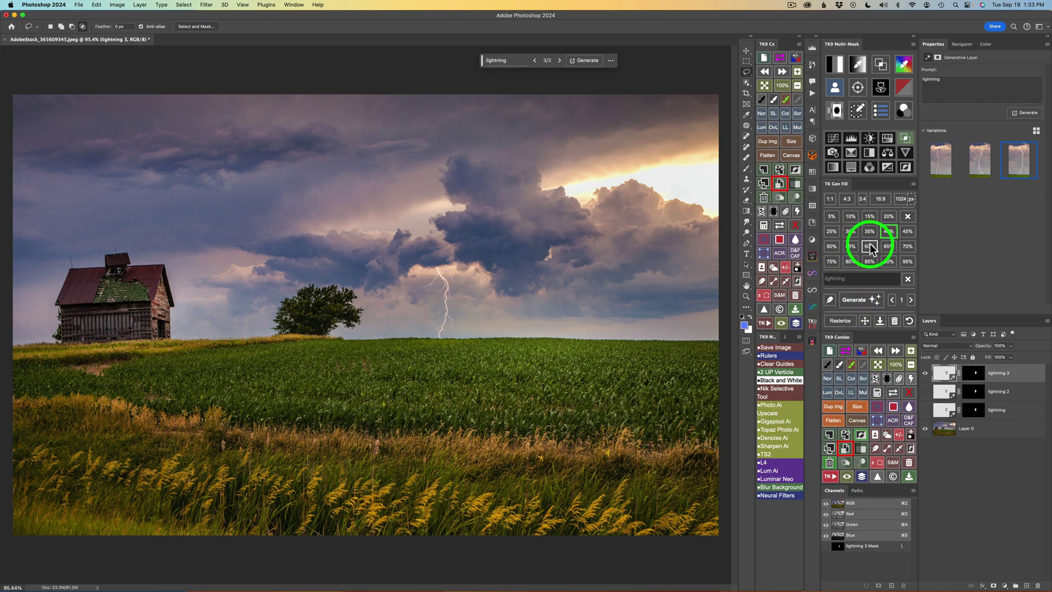
pyautogui.click(909, 322)
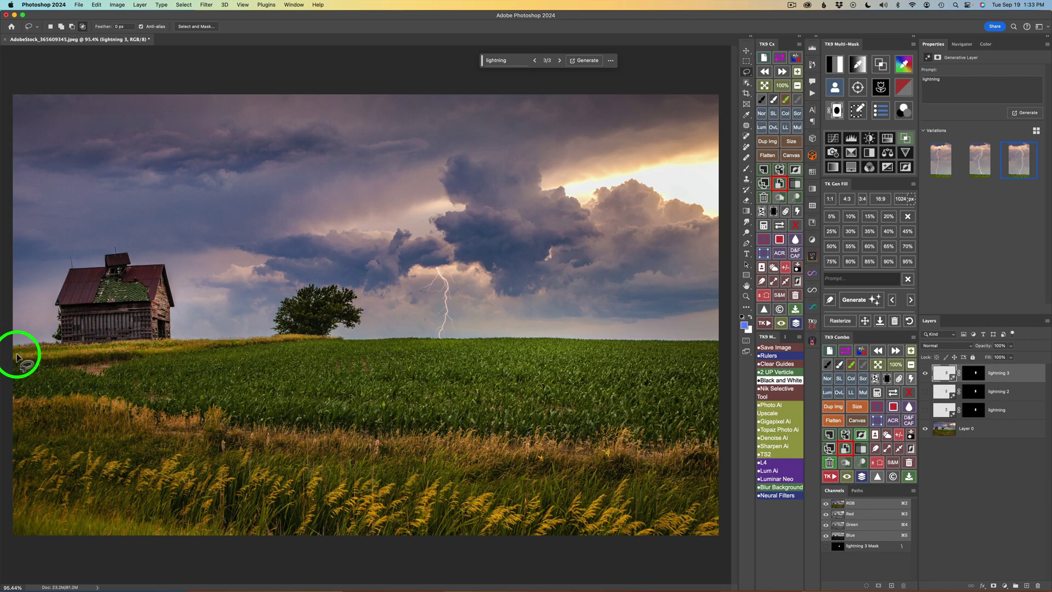
pyautogui.moveTo(12, 347)
pyautogui.mouseDown()
pyautogui.moveTo(150, 343)
pyautogui.moveTo(195, 359)
pyautogui.moveTo(130, 380)
pyautogui.moveTo(22, 371)
pyautogui.moveTo(12, 349)
pyautogui.mouseUp()
# - Generate "old wooden fence" in the full-opacity selection with Generative Fill and step through to the third variation
pyautogui.click(510, 61)
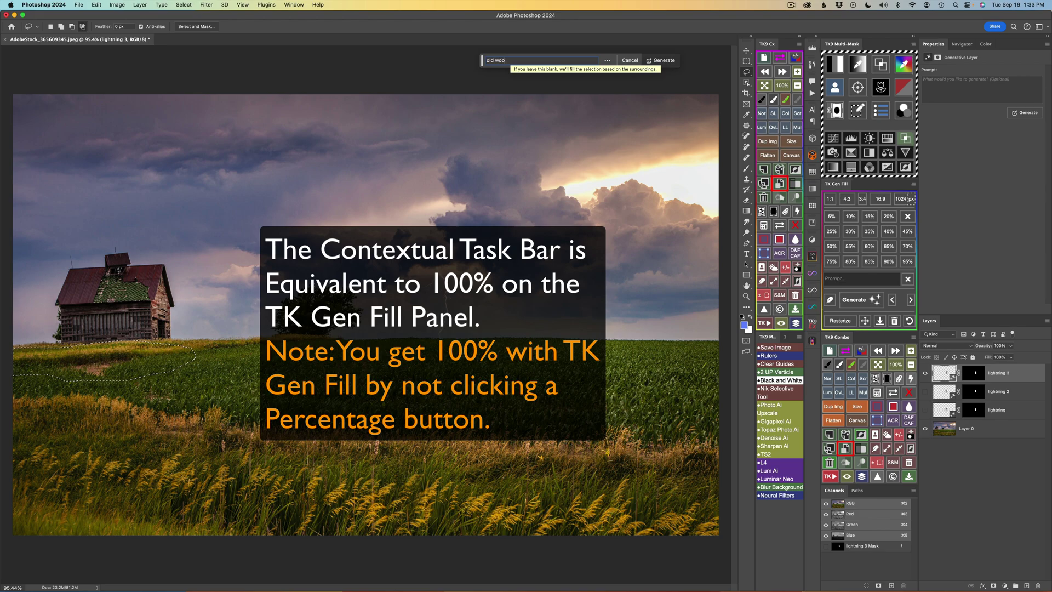
pyautogui.write('old wooden fence')
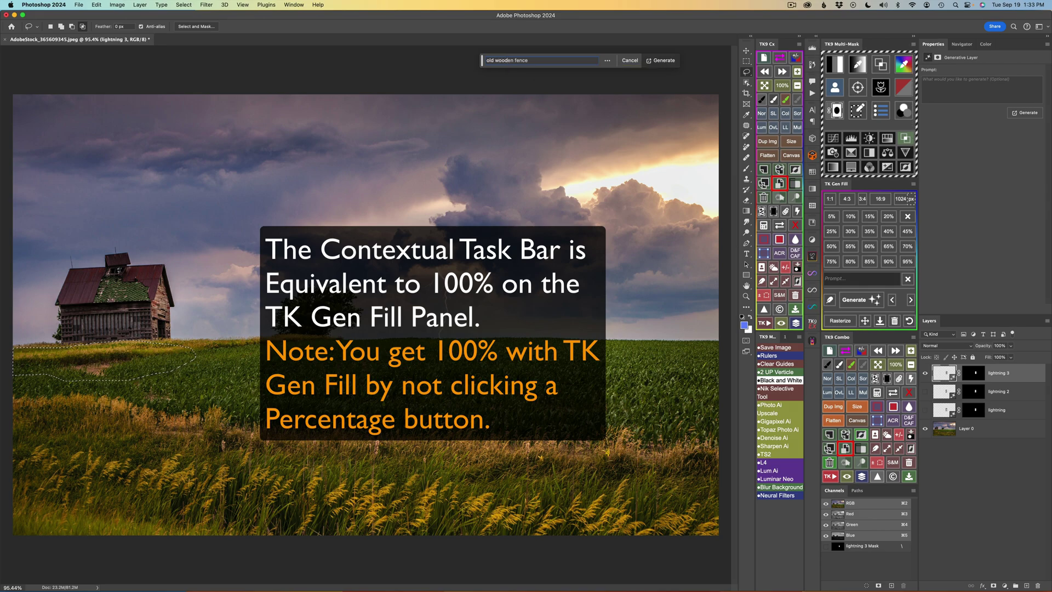
pyautogui.click(663, 61)
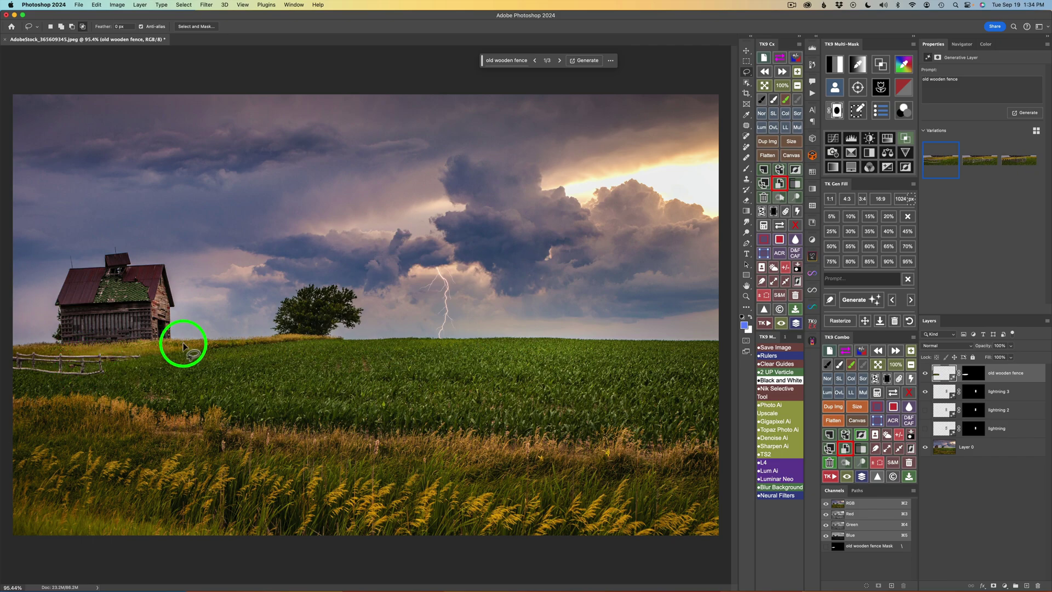
pyautogui.click(560, 60)
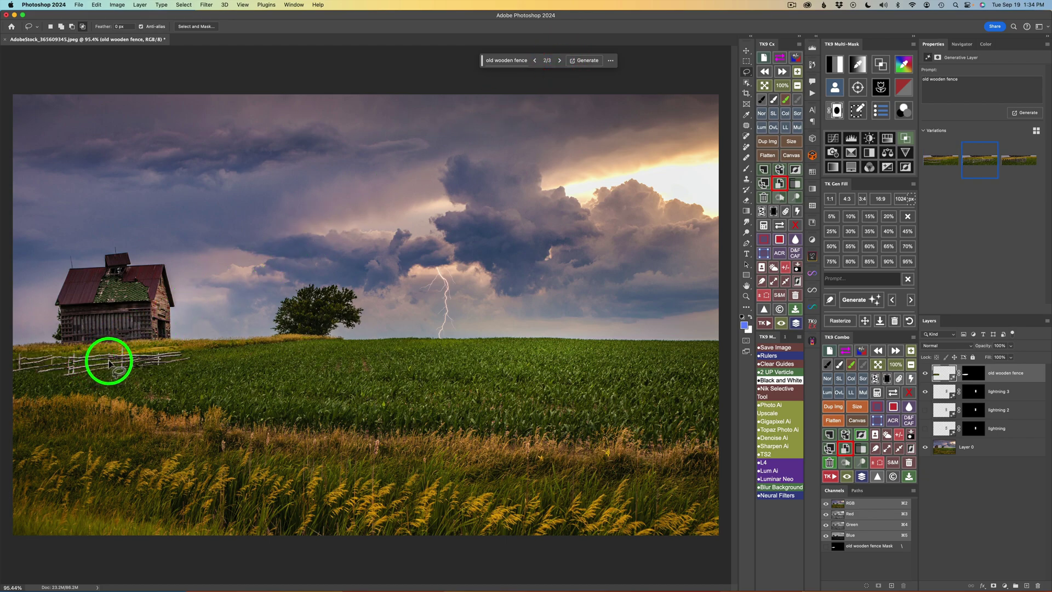
pyautogui.click(560, 60)
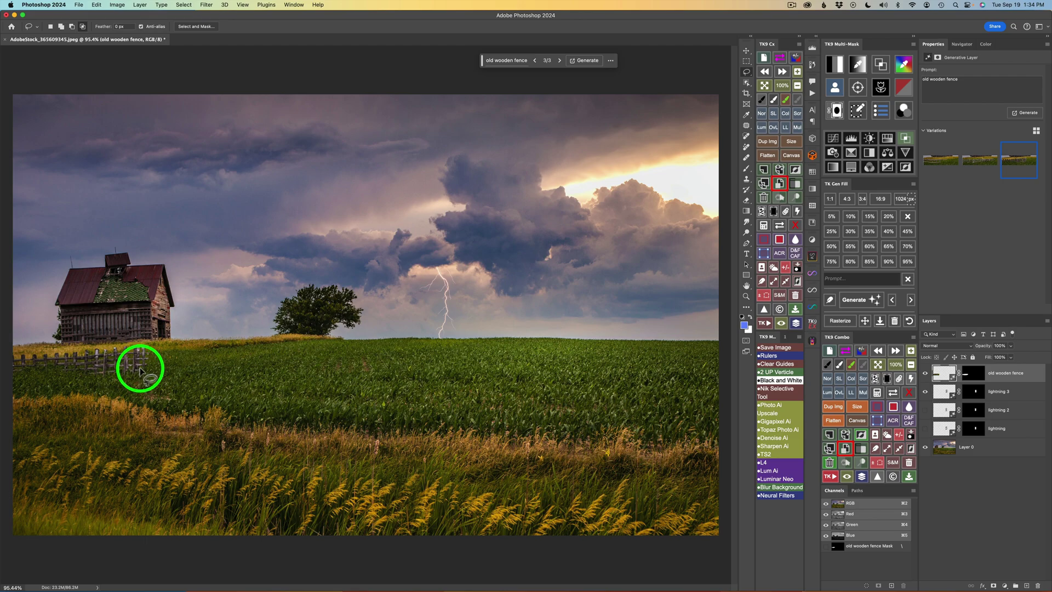
# - Hide the old wooden fence layer and intersect a 50% selection with a lasso around the grass strip below the barn
pyautogui.click(925, 373)
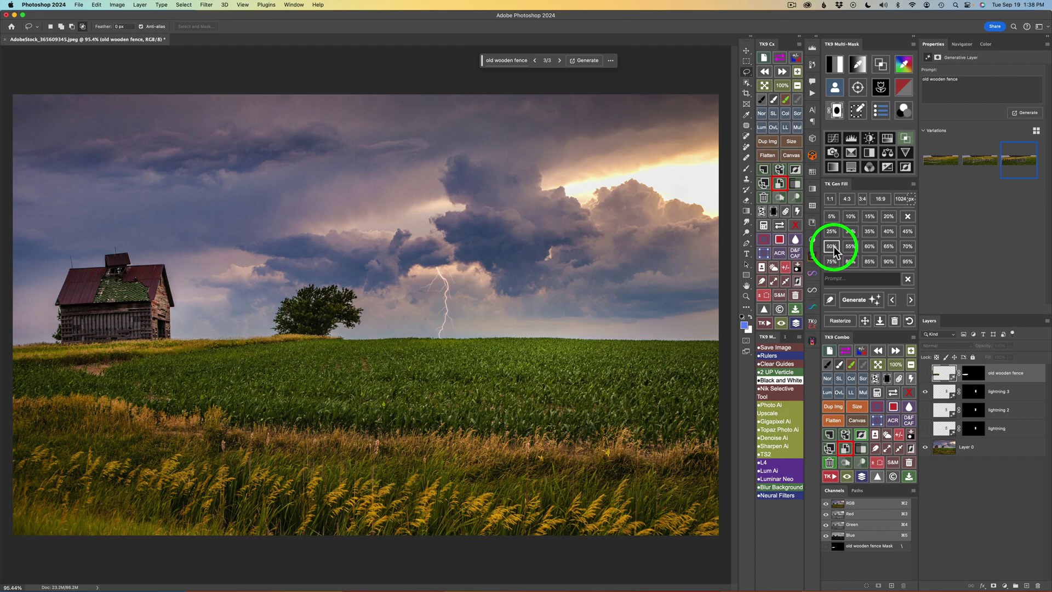
pyautogui.click(832, 247)
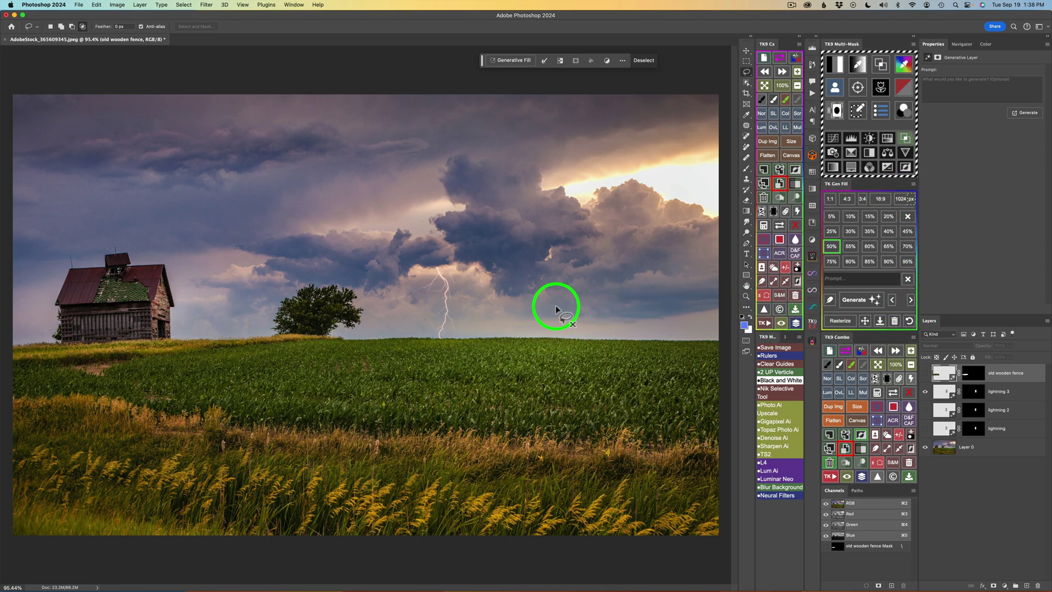
pyautogui.click(83, 26)
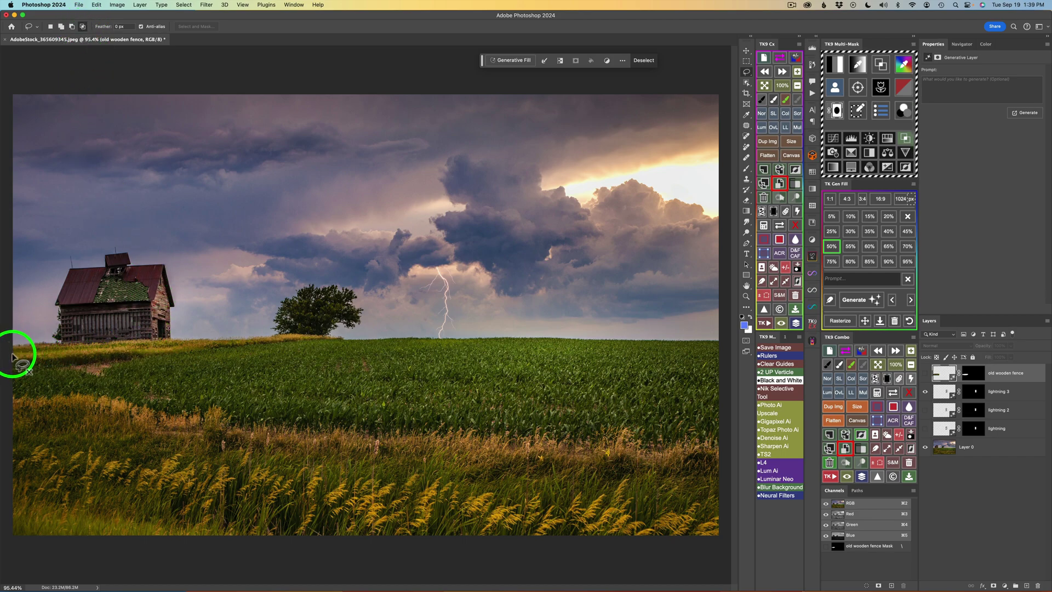
pyautogui.moveTo(14, 356)
pyautogui.mouseDown()
pyautogui.moveTo(152, 341)
pyautogui.moveTo(186, 356)
pyautogui.moveTo(145, 369)
pyautogui.moveTo(12, 362)
pyautogui.mouseUp()
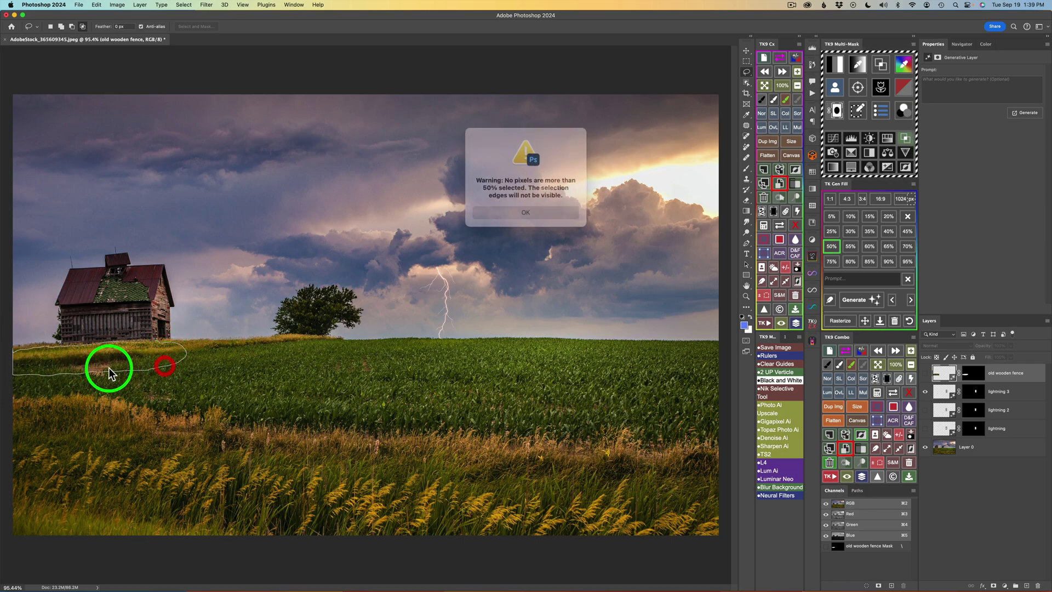
pyautogui.click(524, 212)
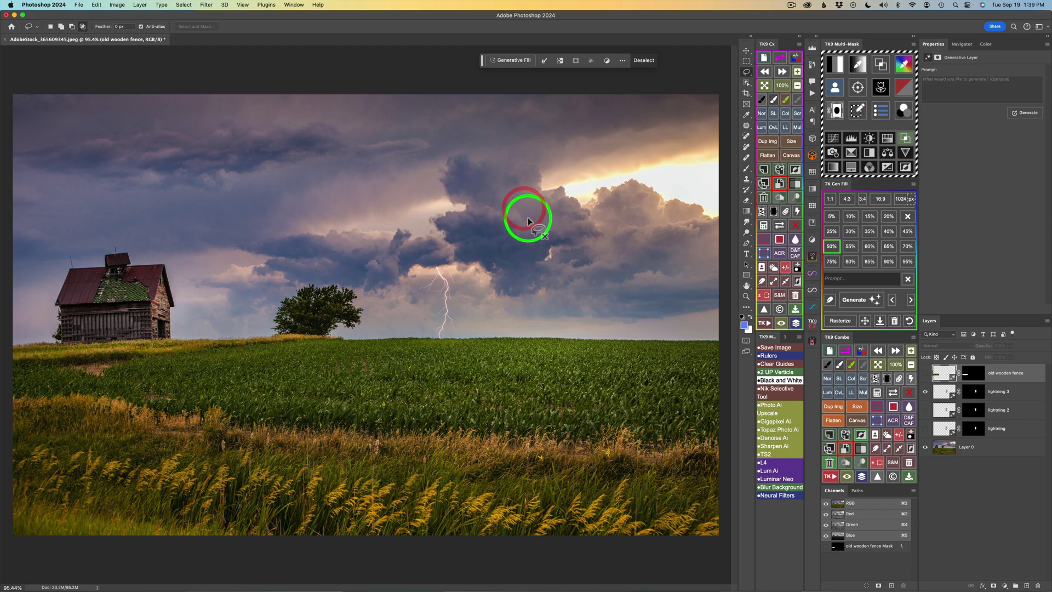
# - Generate "old wood fence" in the 50% selection with TK Gen Fill, review all three variations and choose the second
pyautogui.click(829, 280)
pyautogui.write('old wood fence')
pyautogui.click(861, 301)
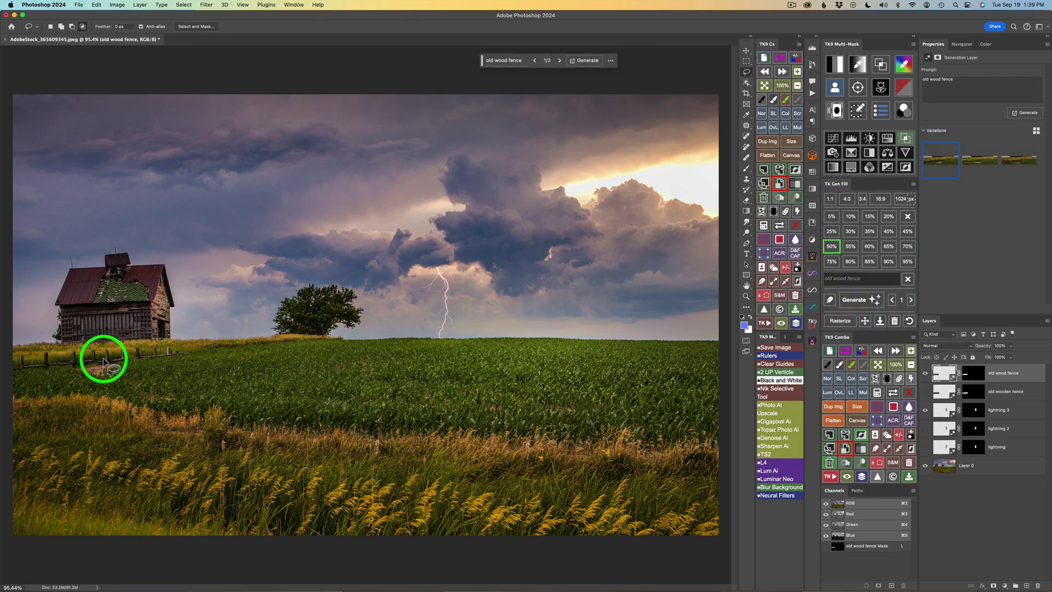
pyautogui.click(910, 301)
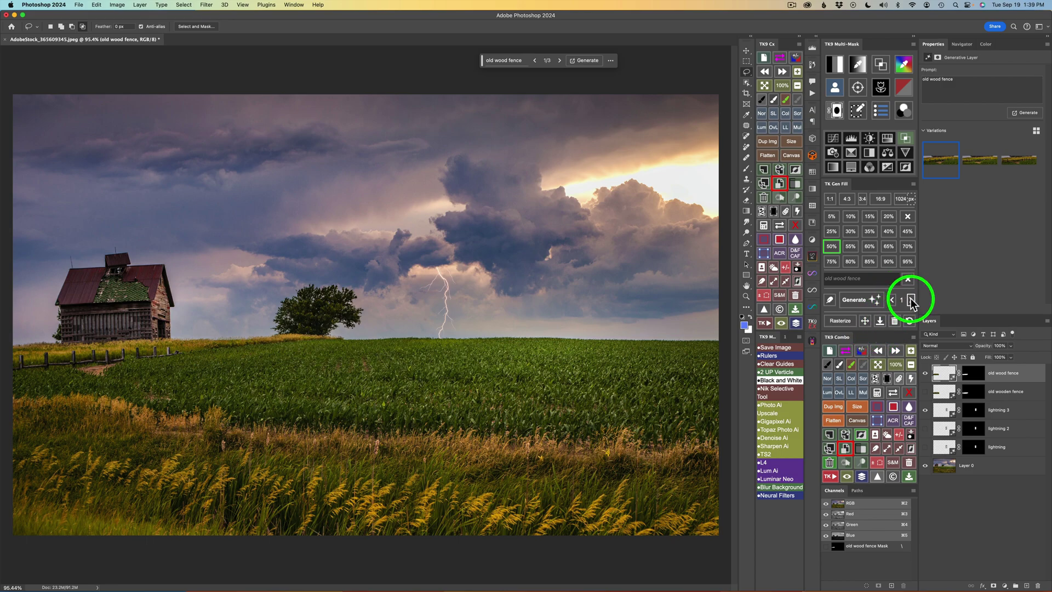
pyautogui.click(910, 301)
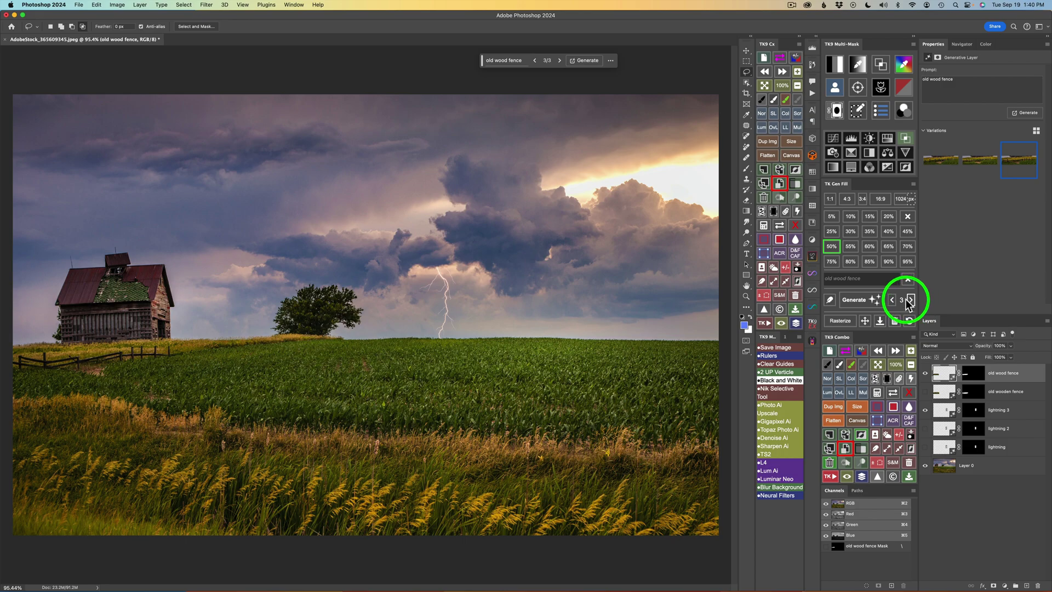
pyautogui.click(893, 301)
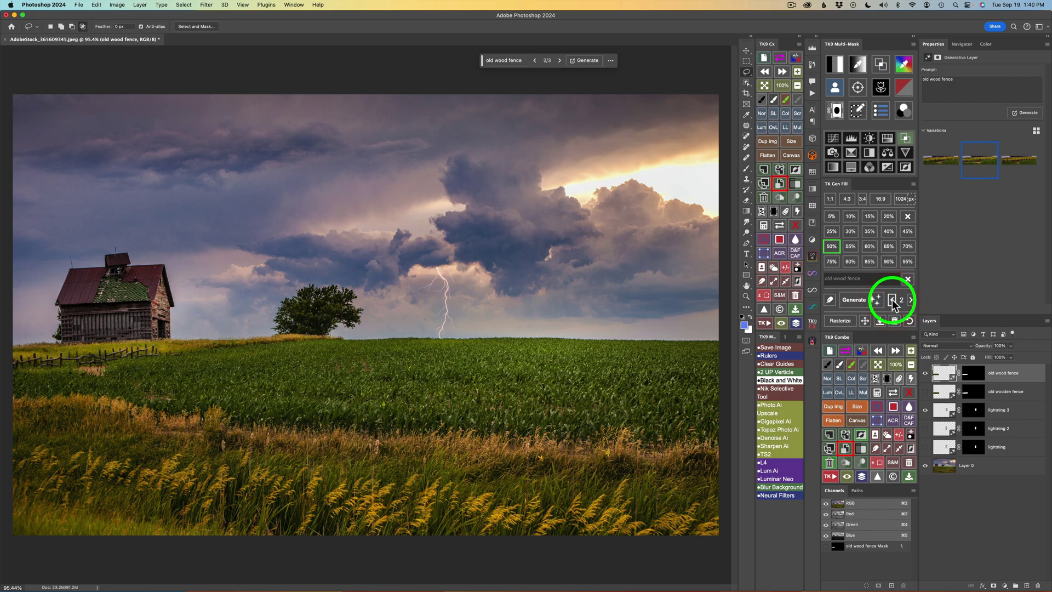
# - Hide the old wood fence layer and intersect a 40% selection with a lasso around the same grass strip
pyautogui.click(925, 373)
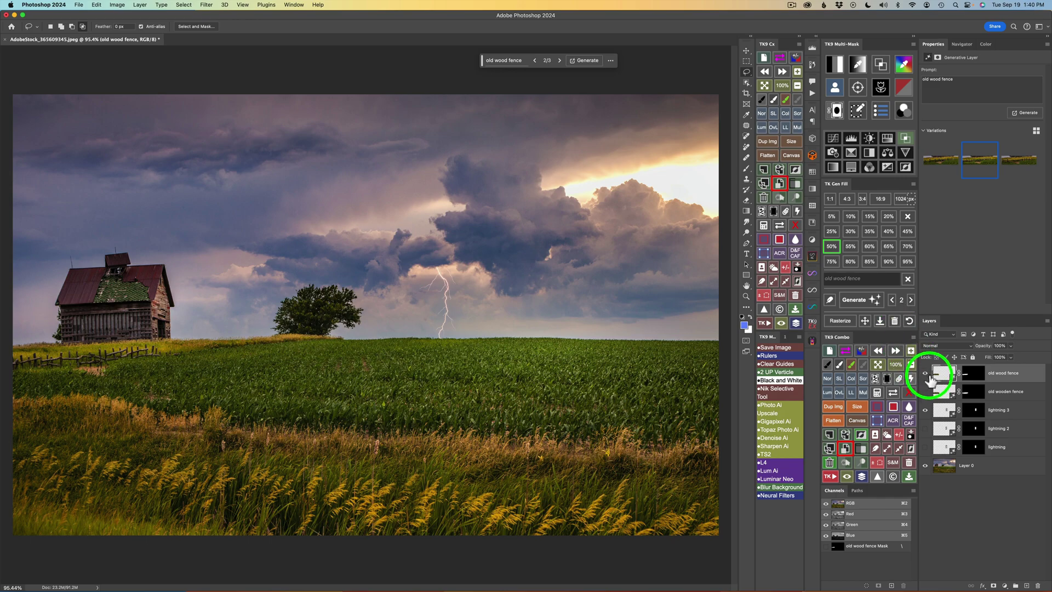
pyautogui.click(888, 232)
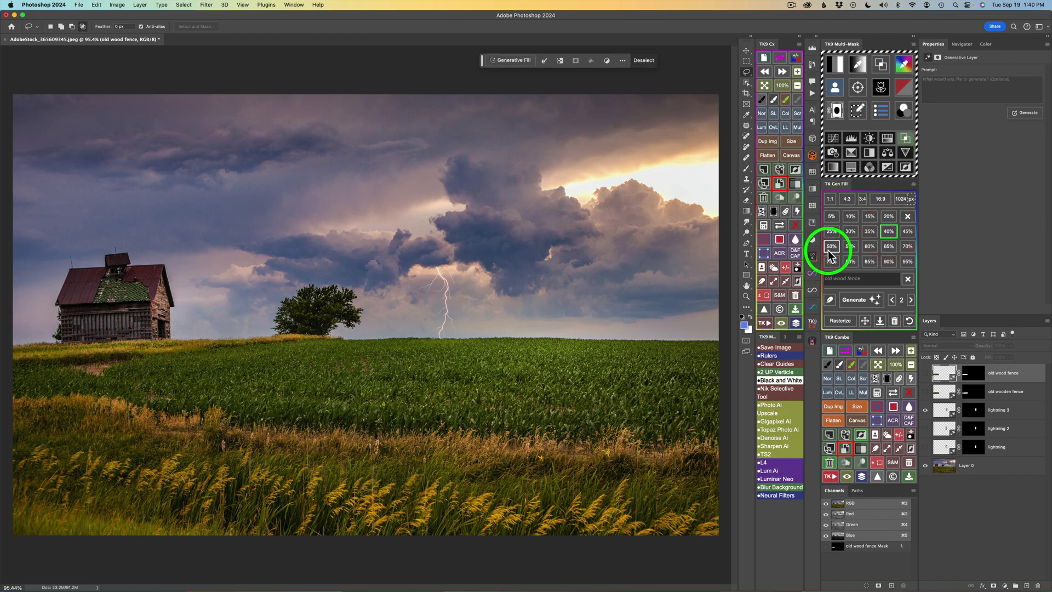
pyautogui.click(850, 283)
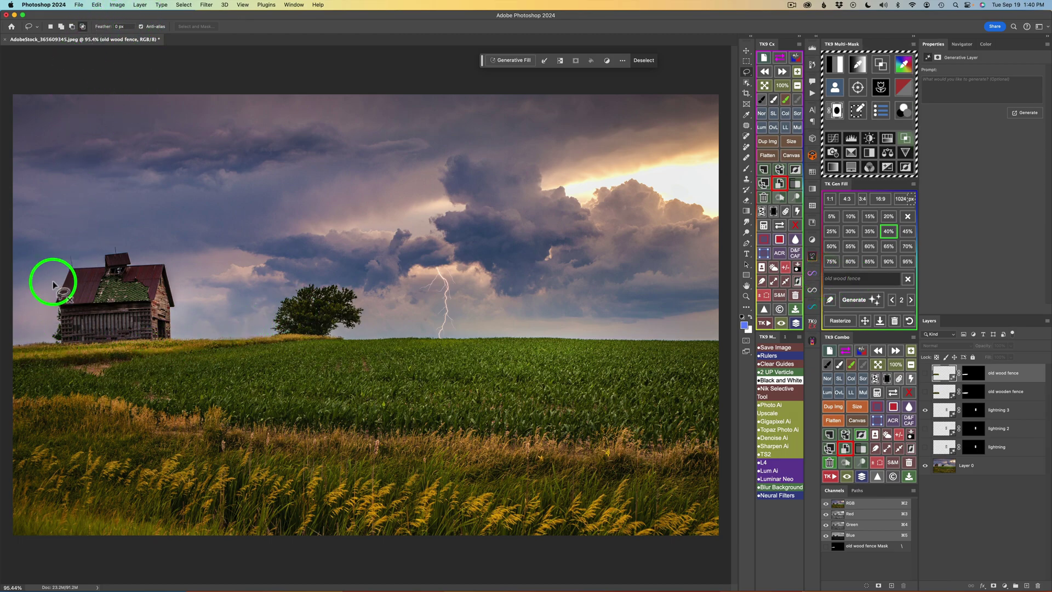
pyautogui.moveTo(12, 352)
pyautogui.mouseDown()
pyautogui.moveTo(169, 345)
pyautogui.moveTo(176, 358)
pyautogui.moveTo(16, 382)
pyautogui.moveTo(19, 347)
pyautogui.mouseUp()
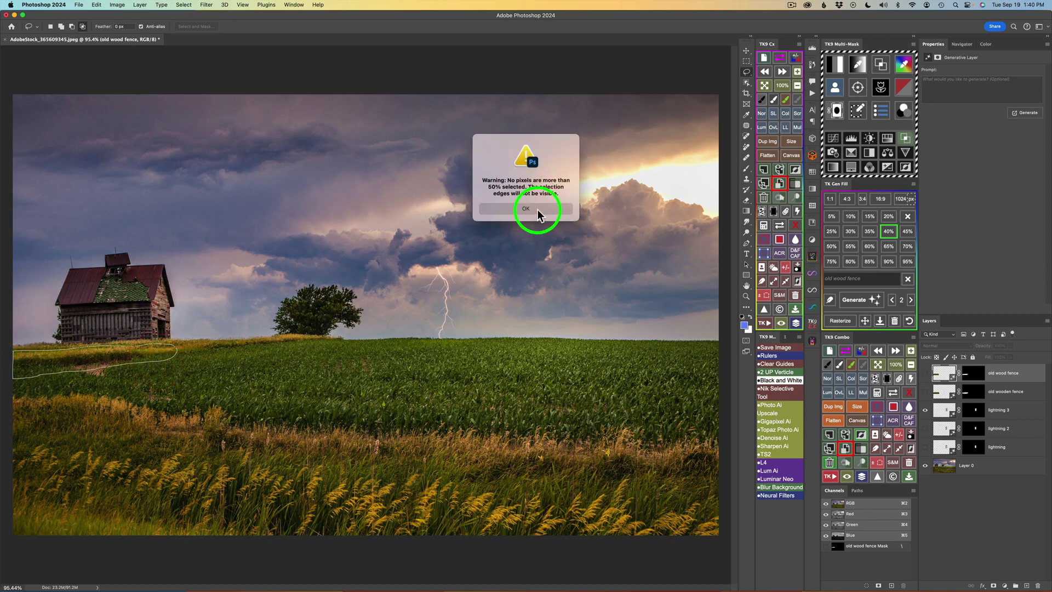
pyautogui.click(532, 213)
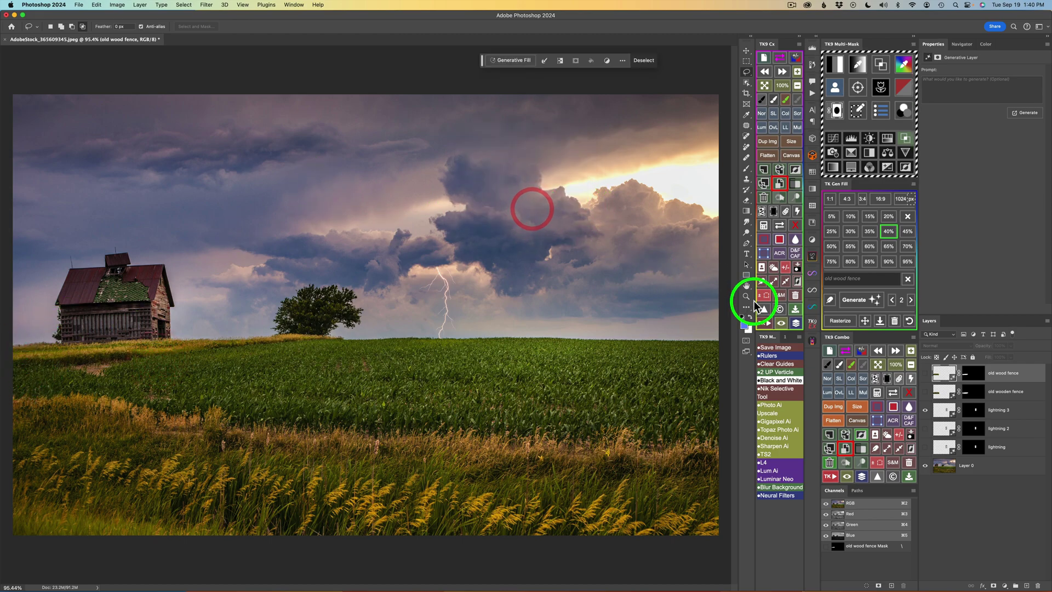
# - Generate "old wood fence" in the 40% selection, review all three variations and return to the first
pyautogui.click(856, 301)
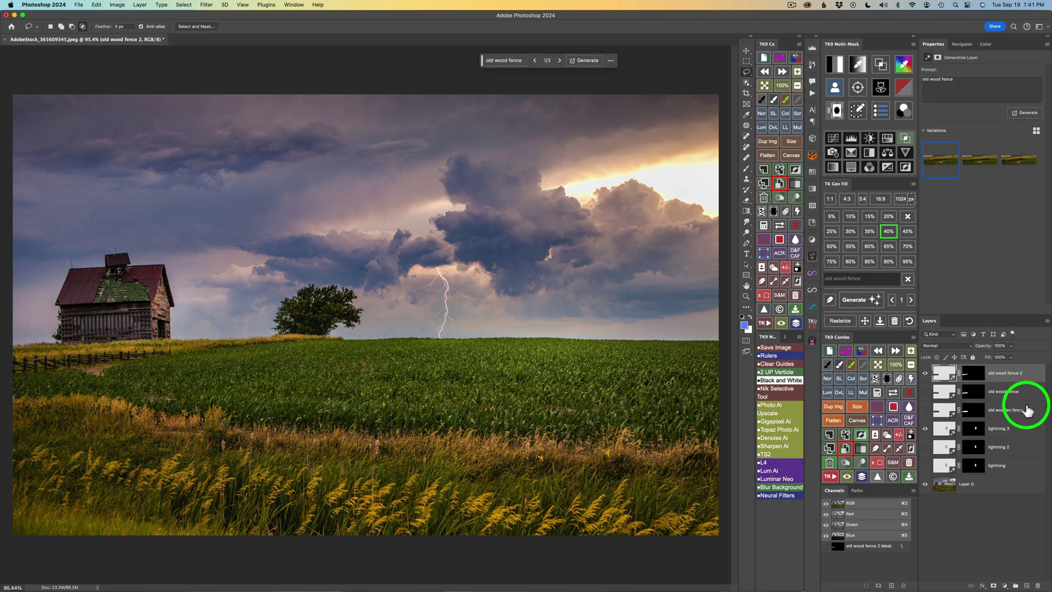
pyautogui.click(911, 300)
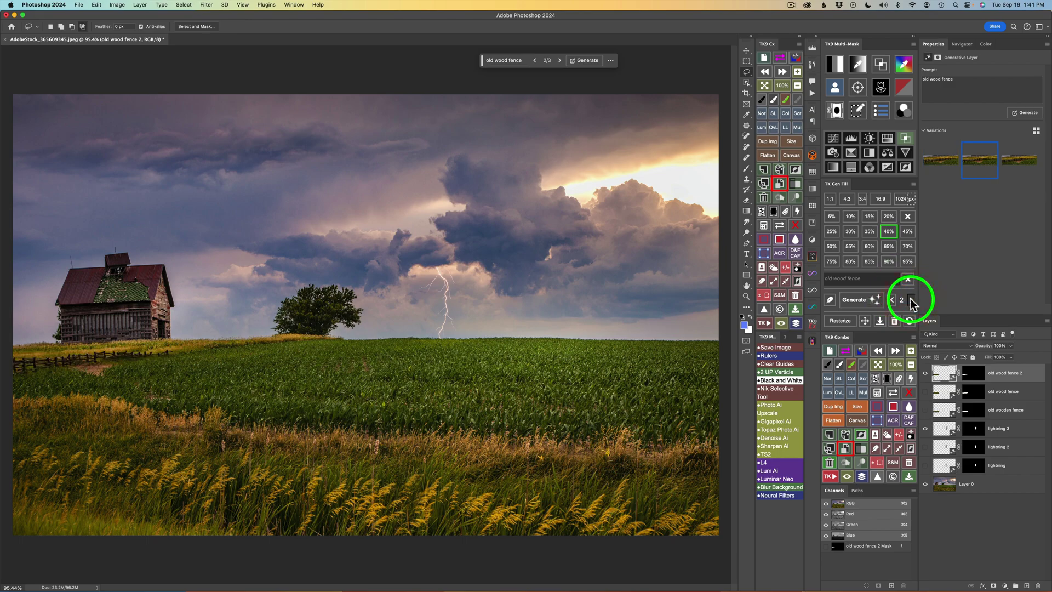
pyautogui.click(911, 301)
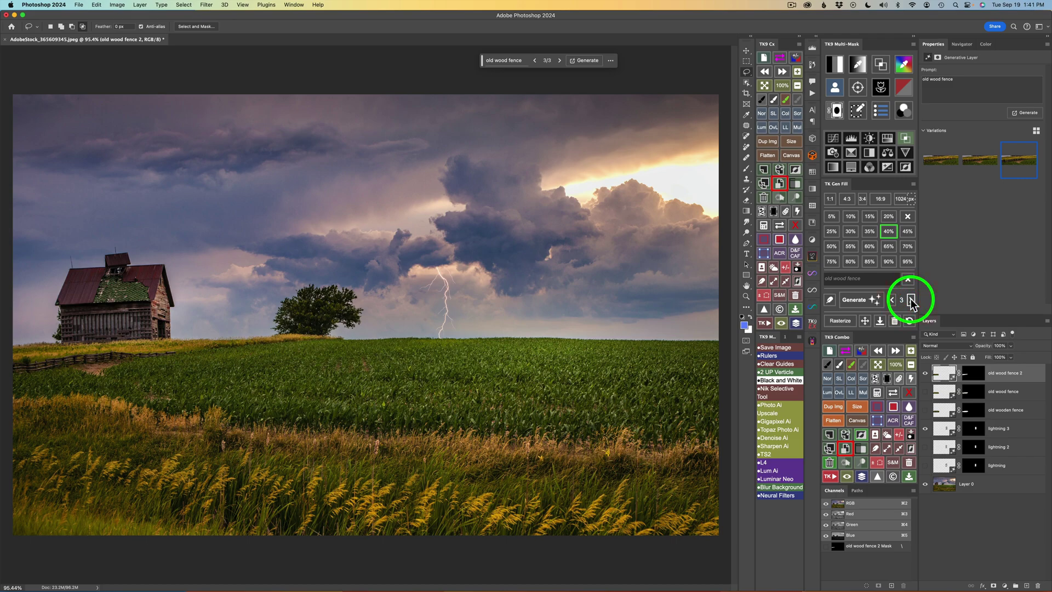
pyautogui.click(893, 303)
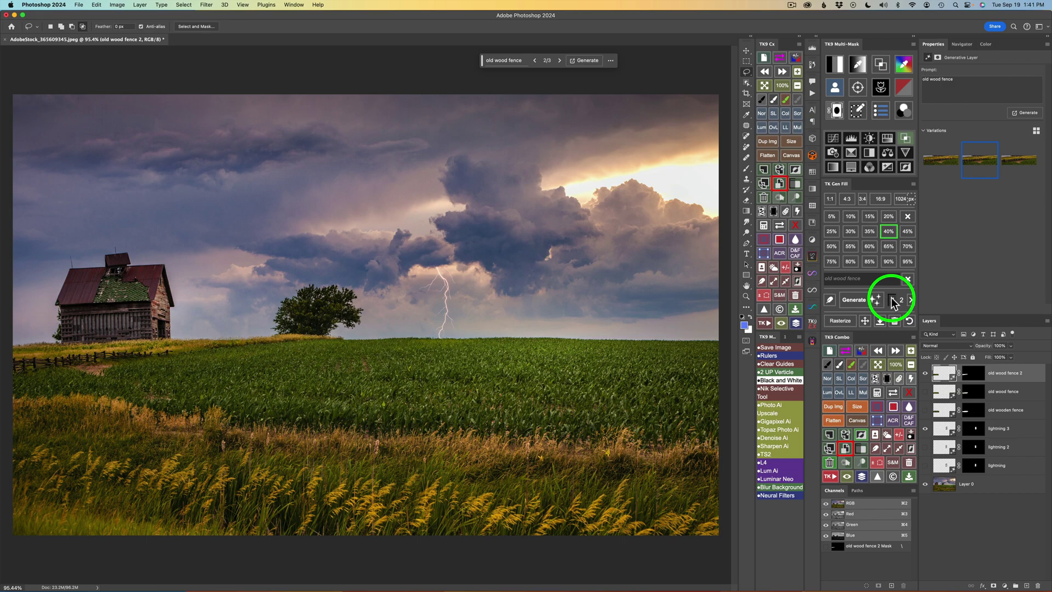
pyautogui.click(893, 303)
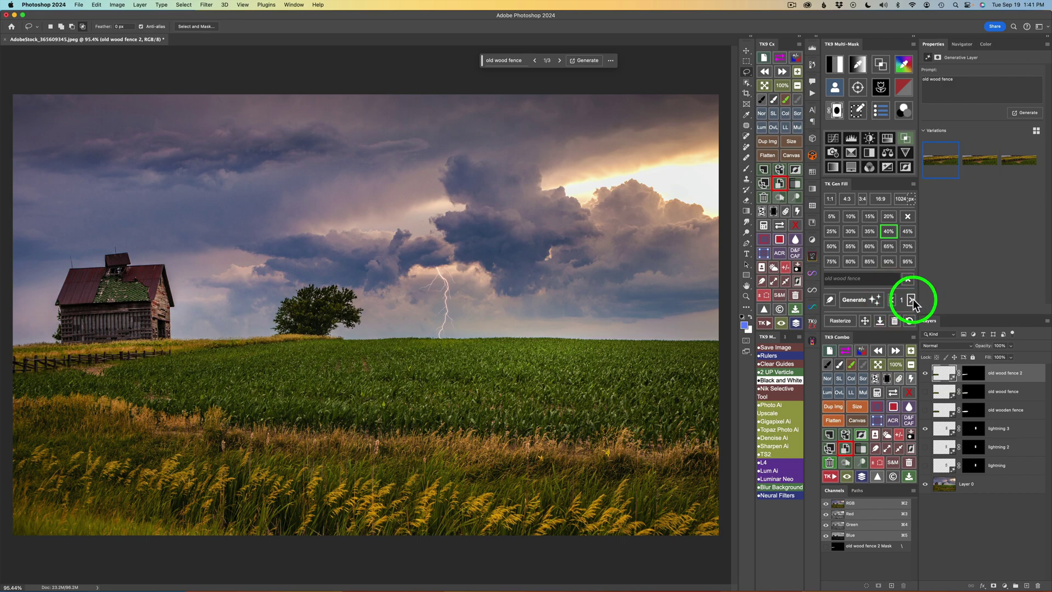
# - Show the old wood fence layer in place of old wood fence 2 and delete the old wood fence 2 layer
pyautogui.click(926, 373)
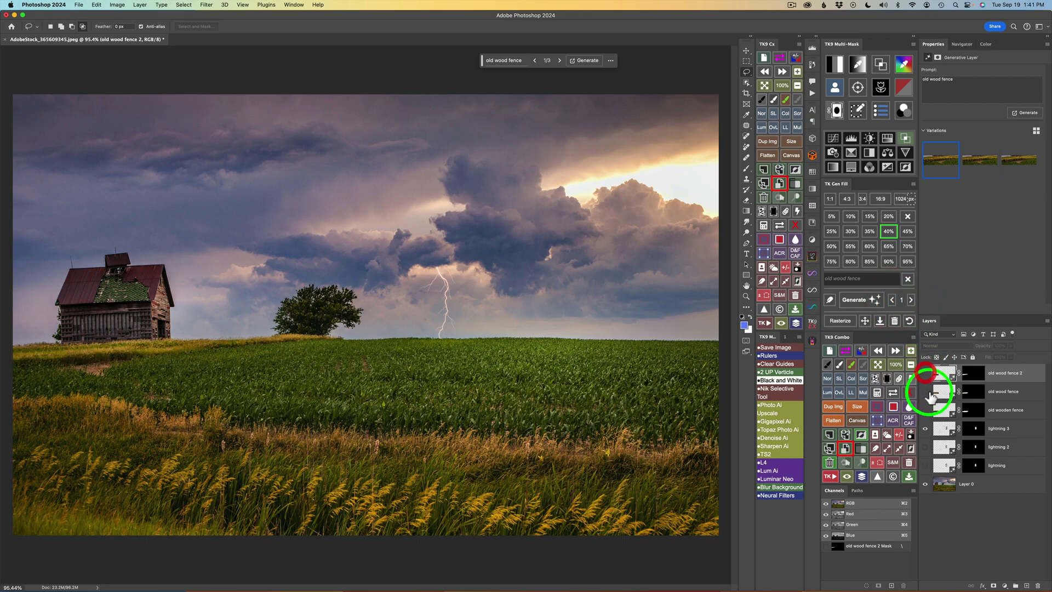
pyautogui.click(925, 394)
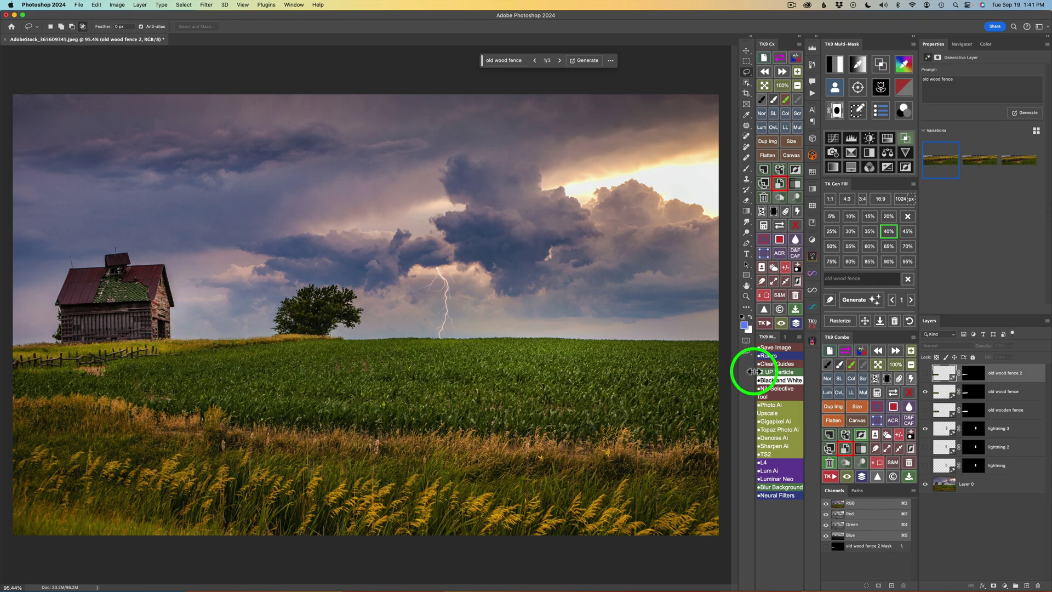
pyautogui.click(895, 321)
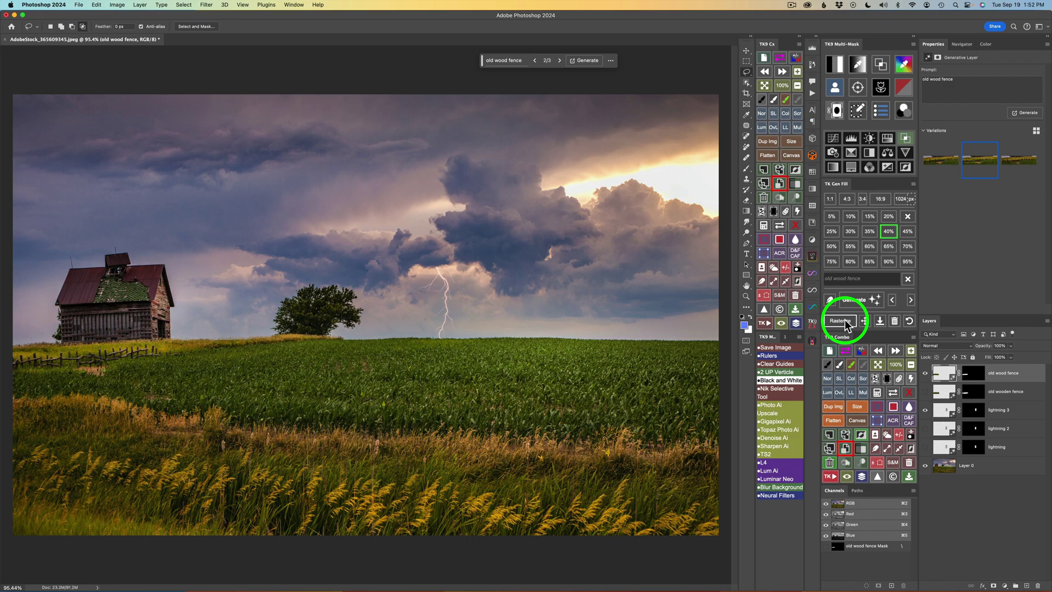
# - Rasterize the old wood fence generative layer with TK Gen Fill and hide the layer
pyautogui.click(845, 322)
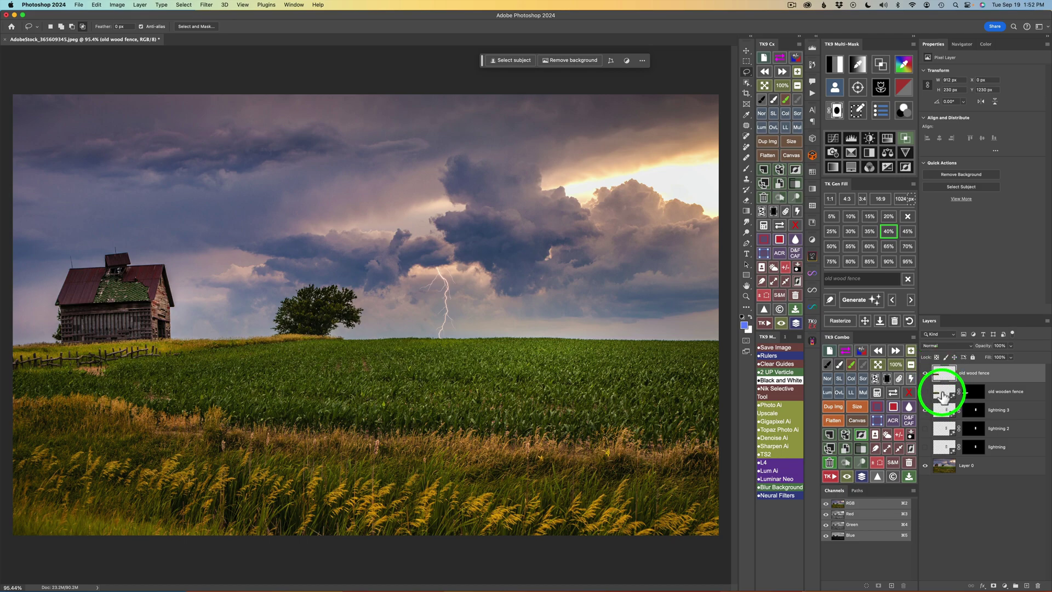
pyautogui.moveTo(943, 396)
pyautogui.mouseDown()
pyautogui.moveTo(925, 367)
pyautogui.moveTo(935, 394)
pyautogui.mouseUp()
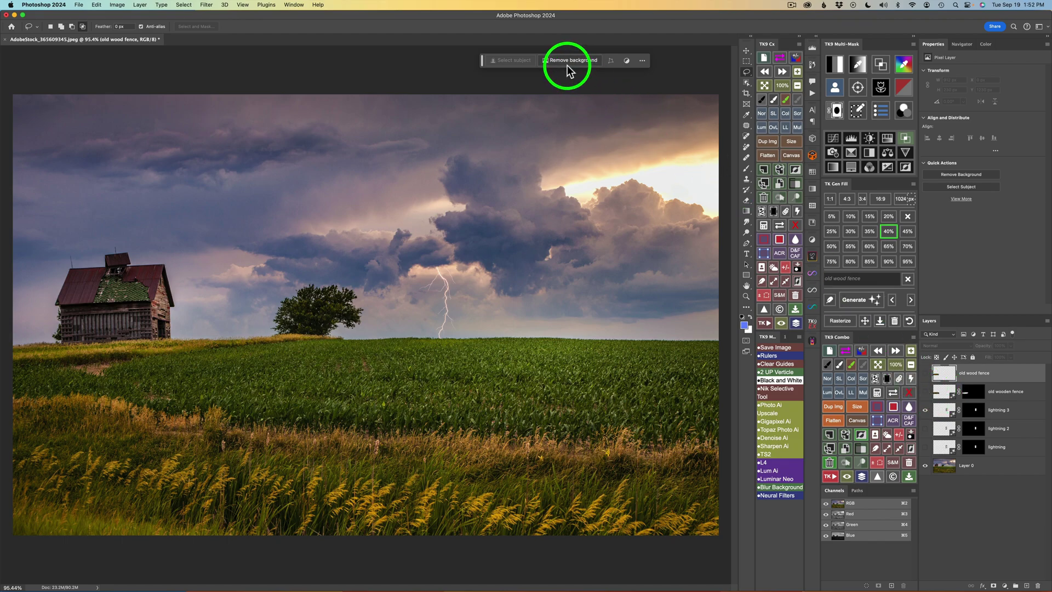
# - Show the old wood fence layer in place of the old wooden fence layer and delete the old wooden fence layer
pyautogui.click(925, 393)
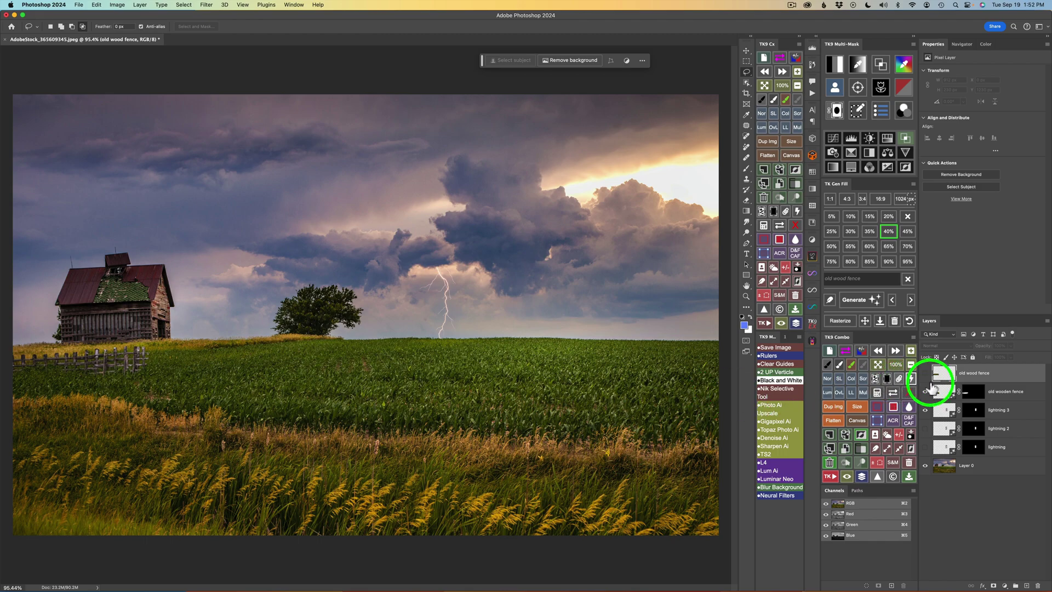
pyautogui.click(925, 392)
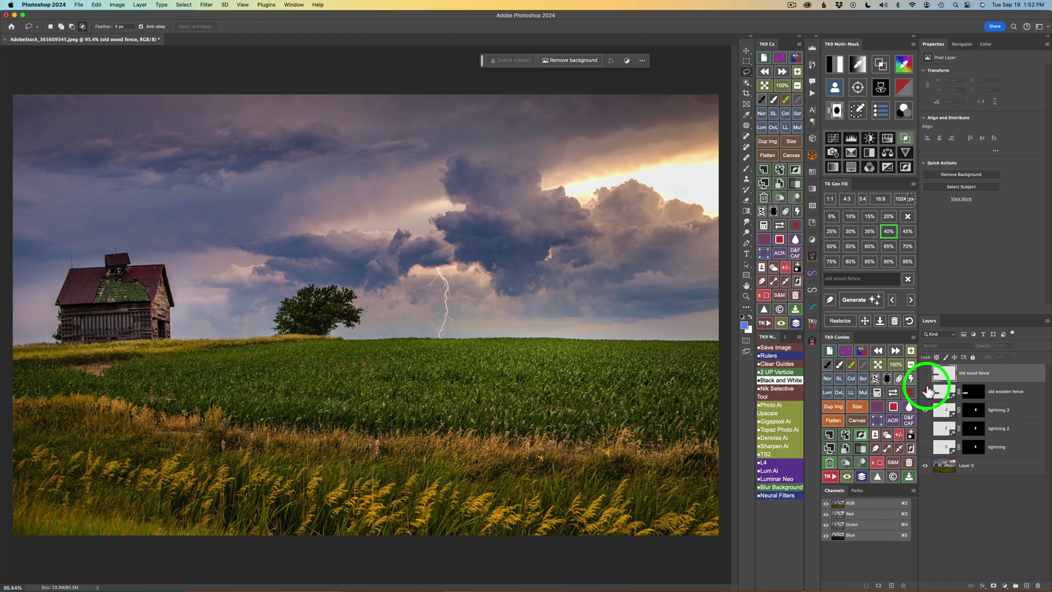
pyautogui.click(925, 373)
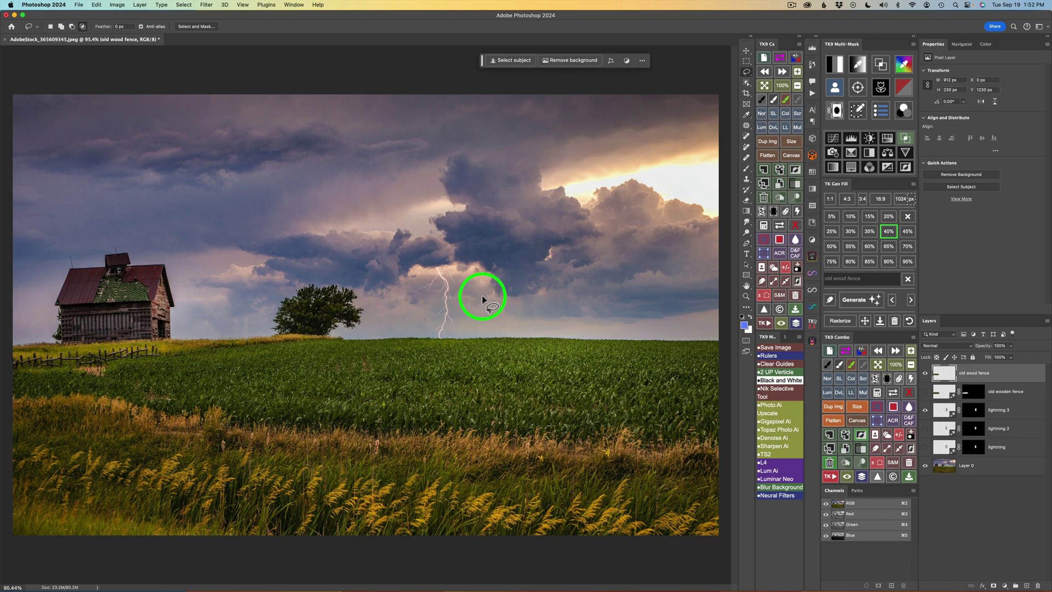
pyautogui.click(940, 392)
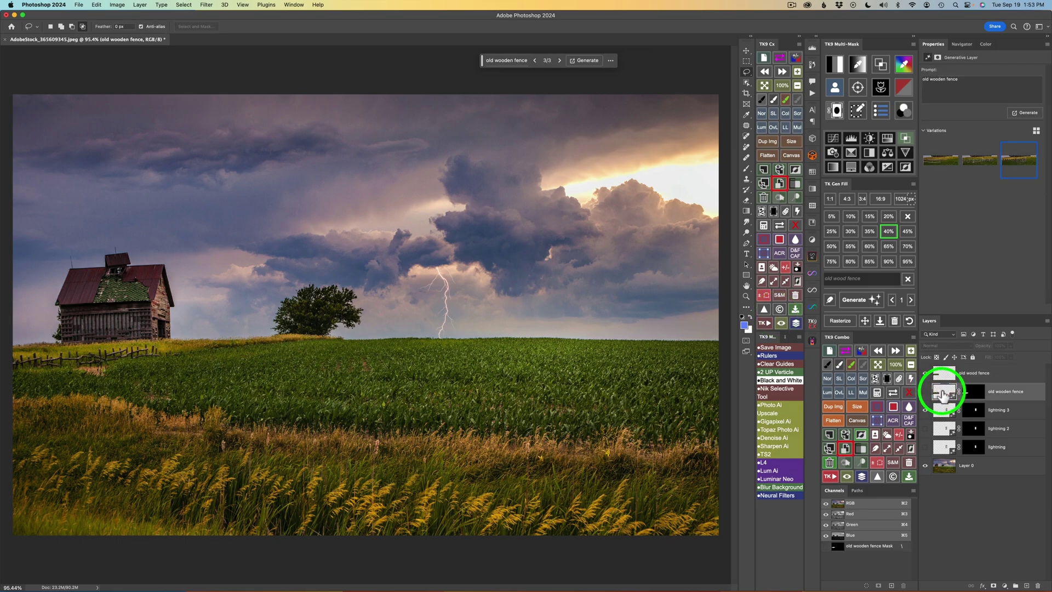
pyautogui.click(895, 321)
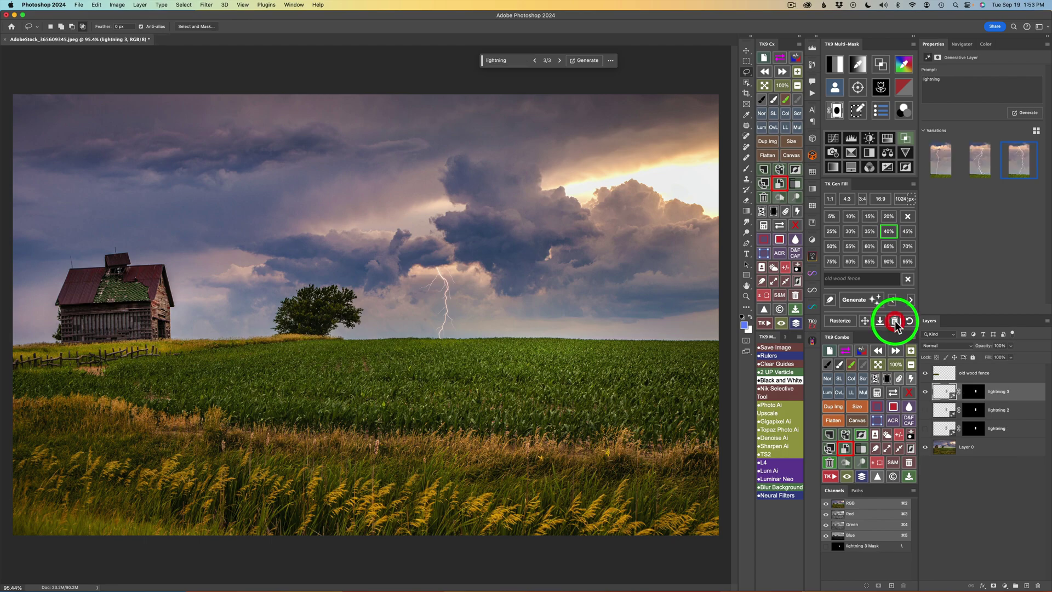
# - Compare the landscape with and without the old wood fence and lightning 3 layers, leaving both shown
pyautogui.click(925, 373)
pyautogui.click(926, 391)
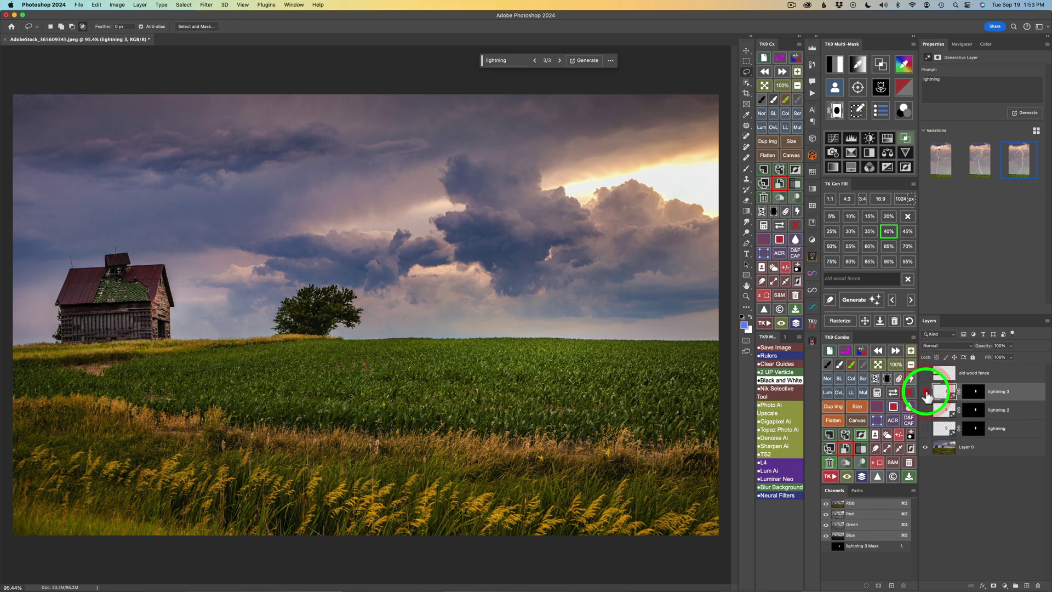
pyautogui.click(925, 391)
pyautogui.click(925, 374)
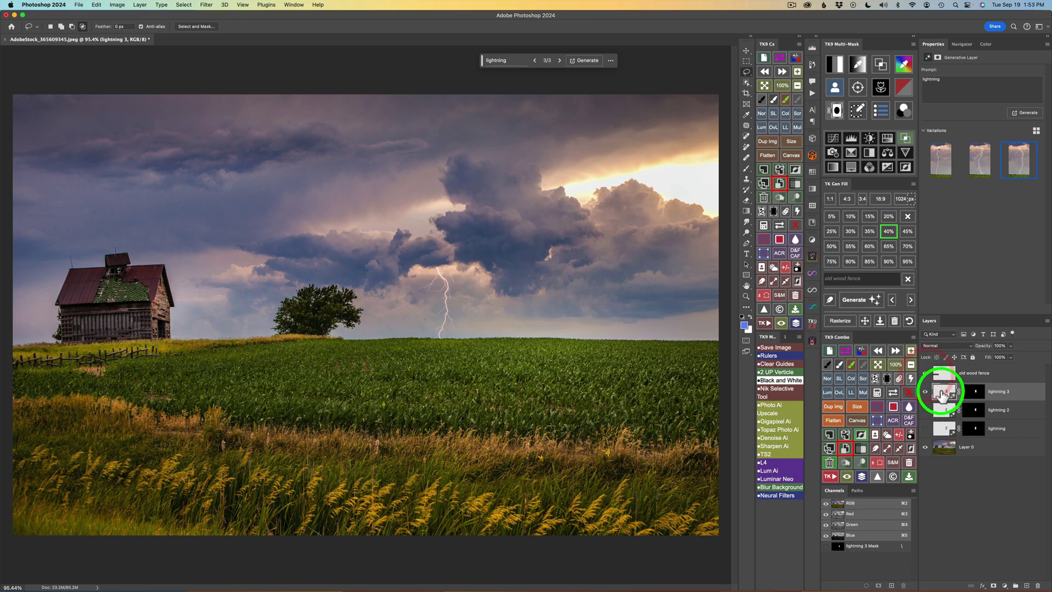
# - Rasterize the lightning 3 generative layer and delete the unused lightning 2 and lightning layers
pyautogui.click(846, 321)
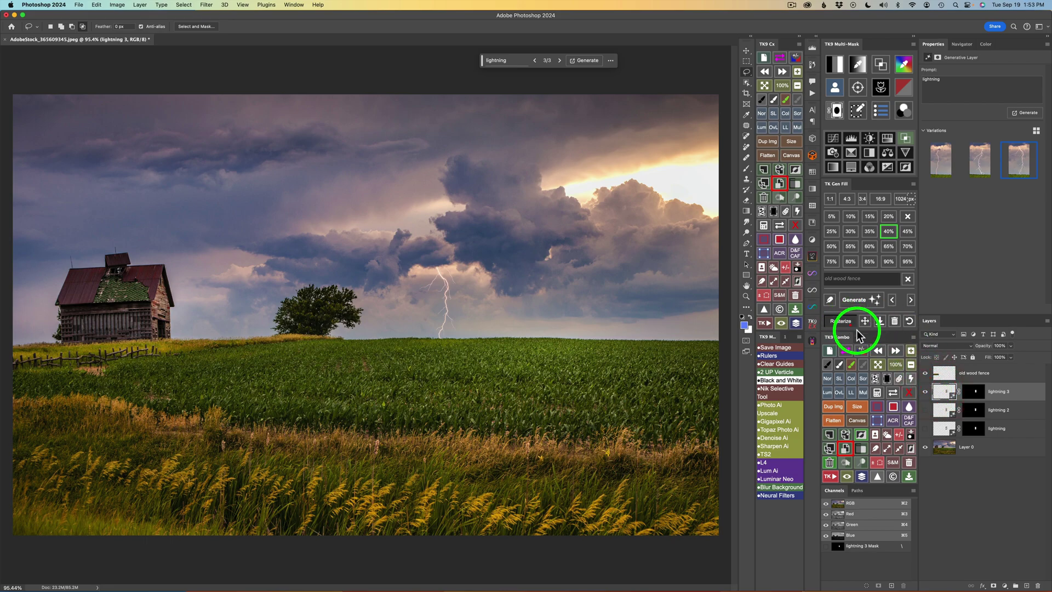
pyautogui.click(945, 412)
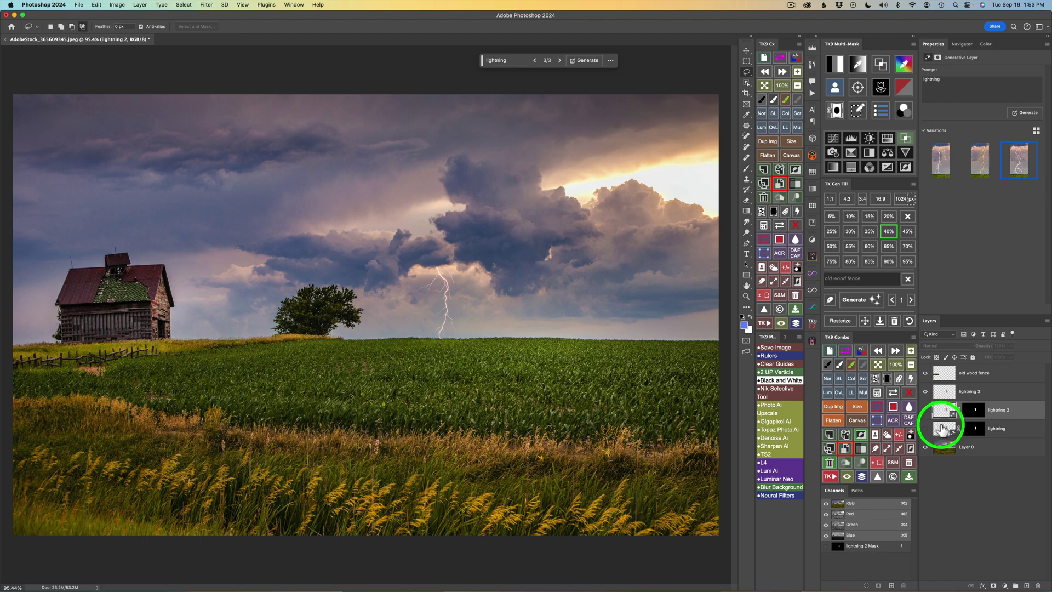
pyautogui.keyDown('shift'); pyautogui.click(941, 429); pyautogui.keyUp('shift')
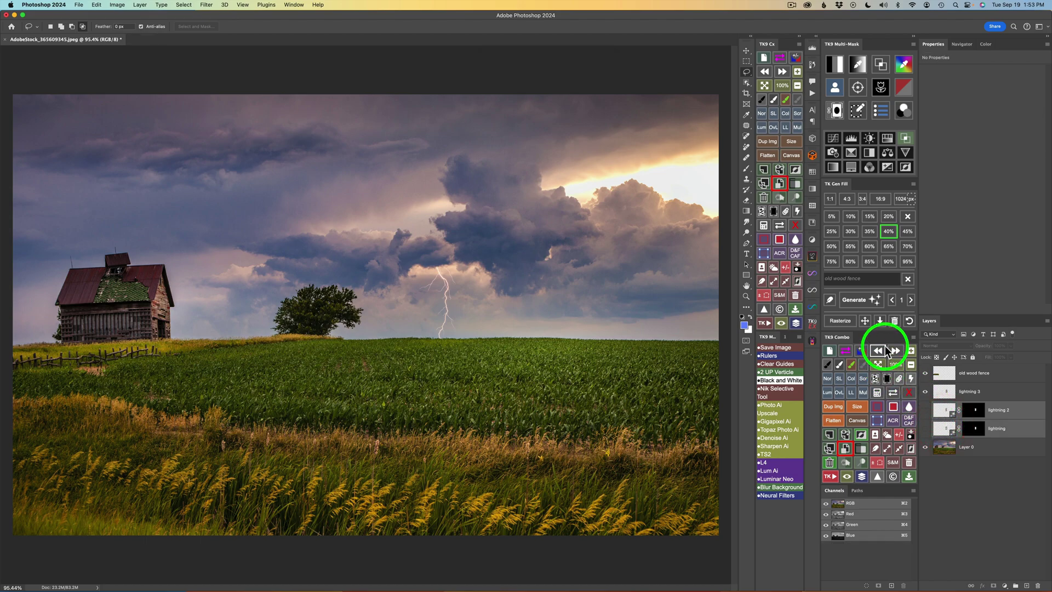
pyautogui.click(893, 321)
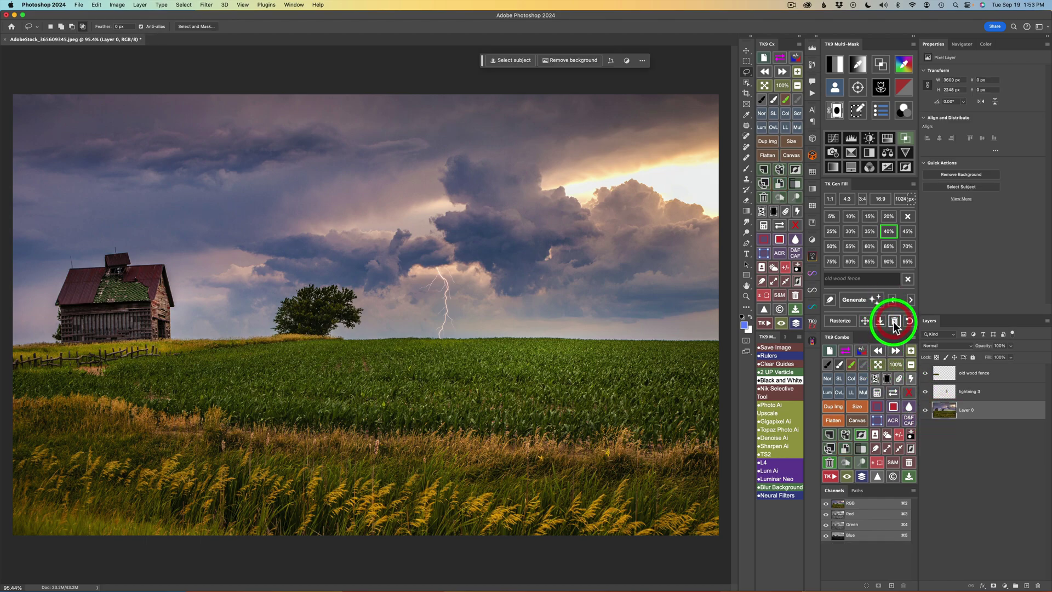
# - With old wood fence hidden, generate "old wood fence" in a plain lasso selection around the grass strip below the barn and review all three variations
pyautogui.click(984, 373)
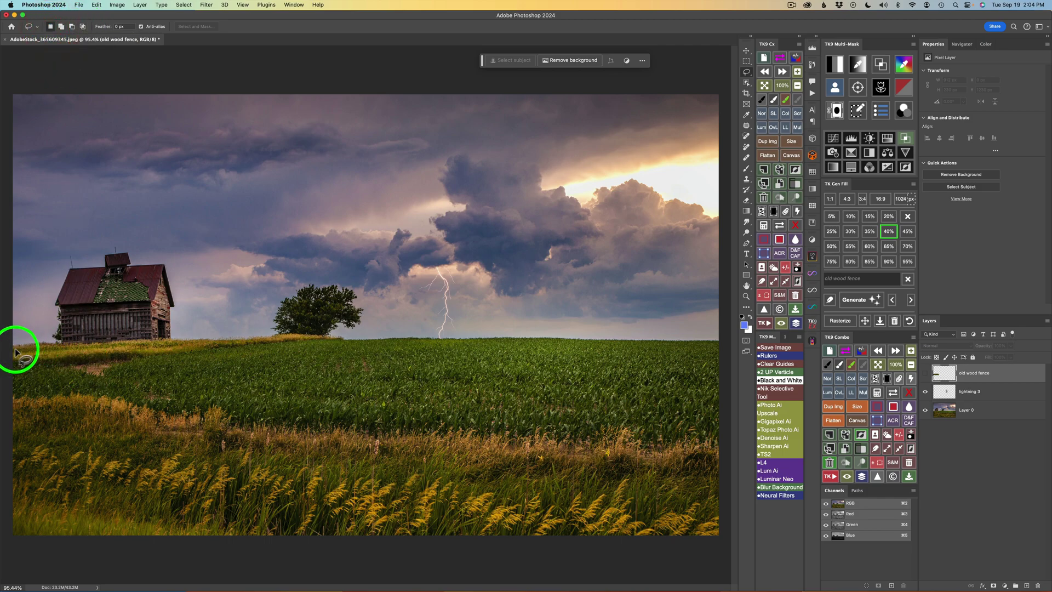
pyautogui.moveTo(11, 351)
pyautogui.mouseDown()
pyautogui.moveTo(173, 338)
pyautogui.moveTo(179, 352)
pyautogui.moveTo(137, 367)
pyautogui.moveTo(21, 373)
pyautogui.moveTo(7, 365)
pyautogui.moveTo(12, 348)
pyautogui.mouseUp()
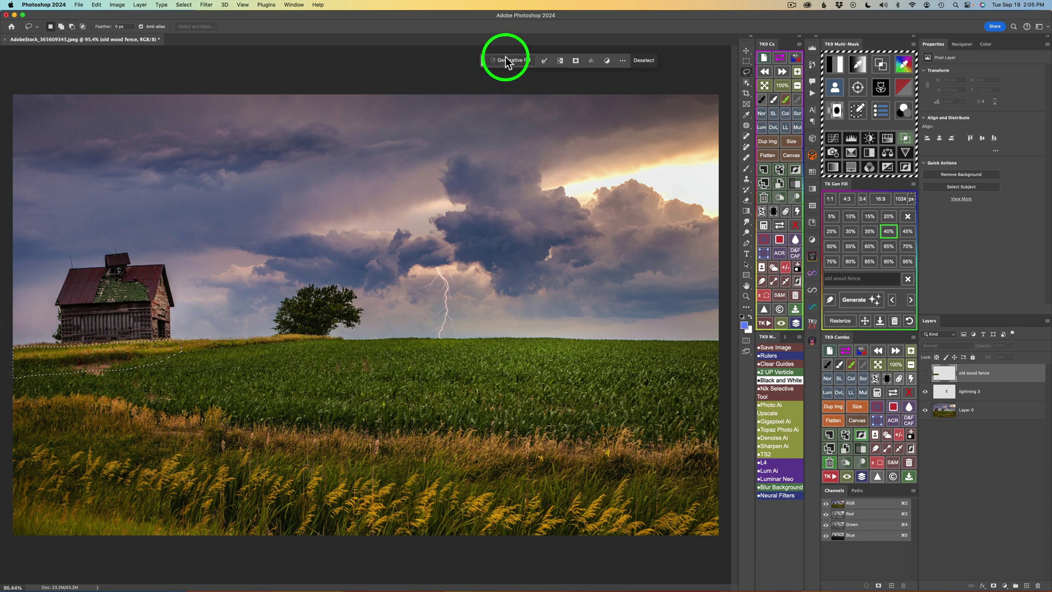
pyautogui.click(505, 59)
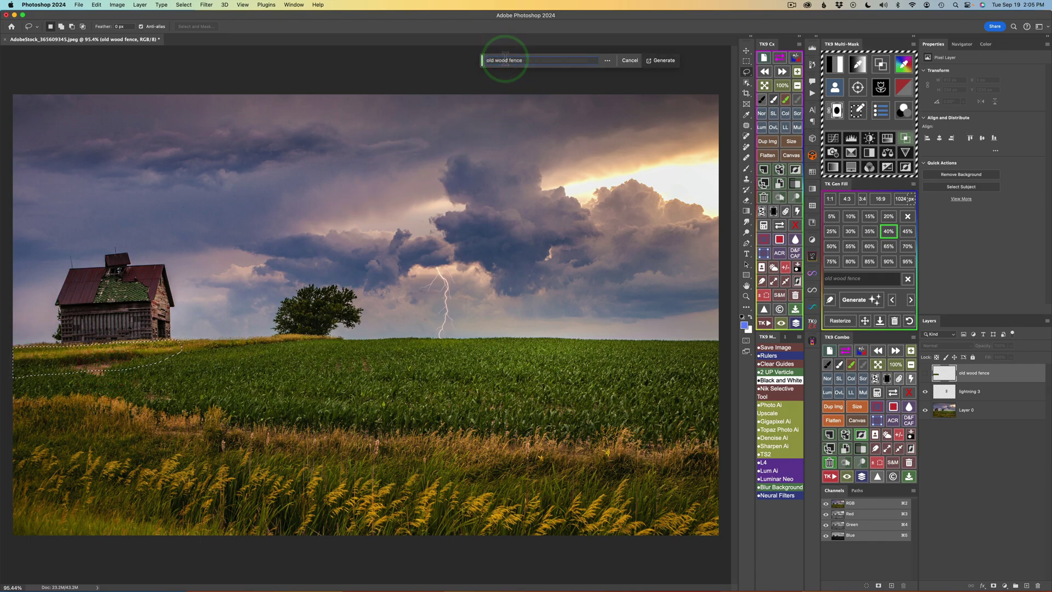
pyautogui.click(659, 60)
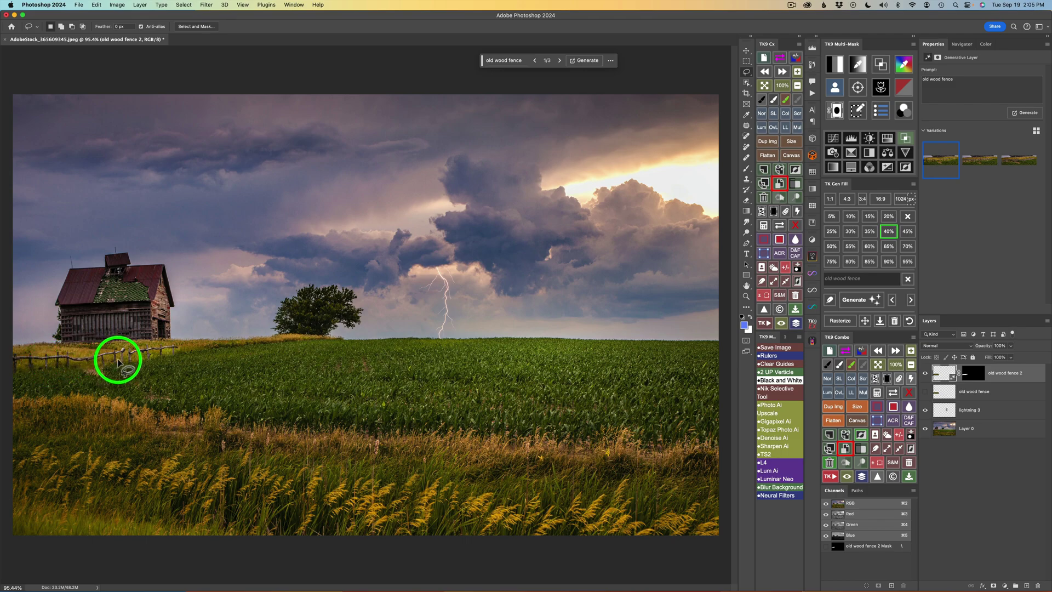
pyautogui.click(559, 60)
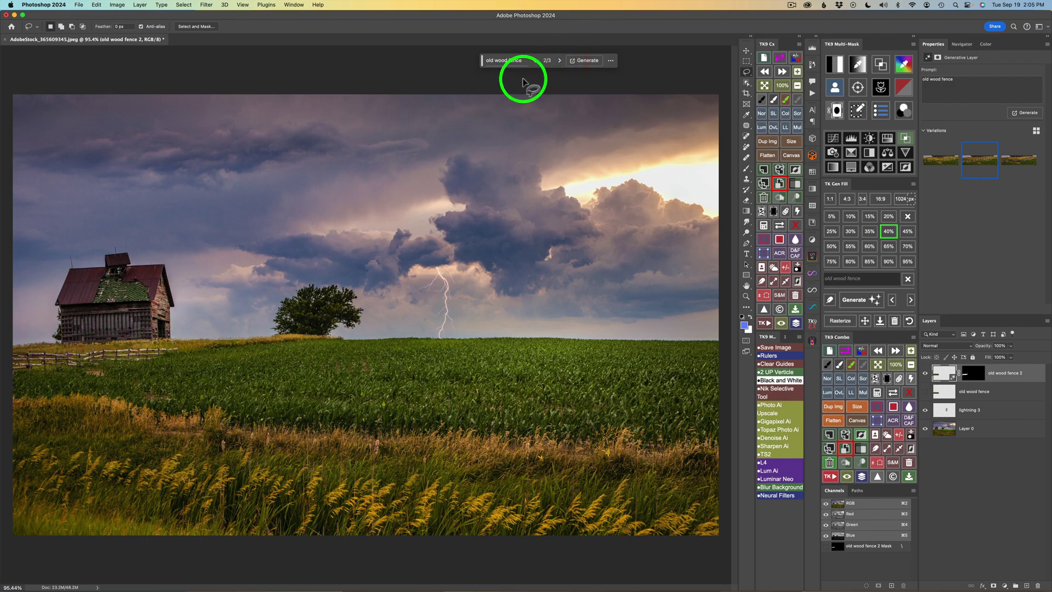
pyautogui.click(559, 64)
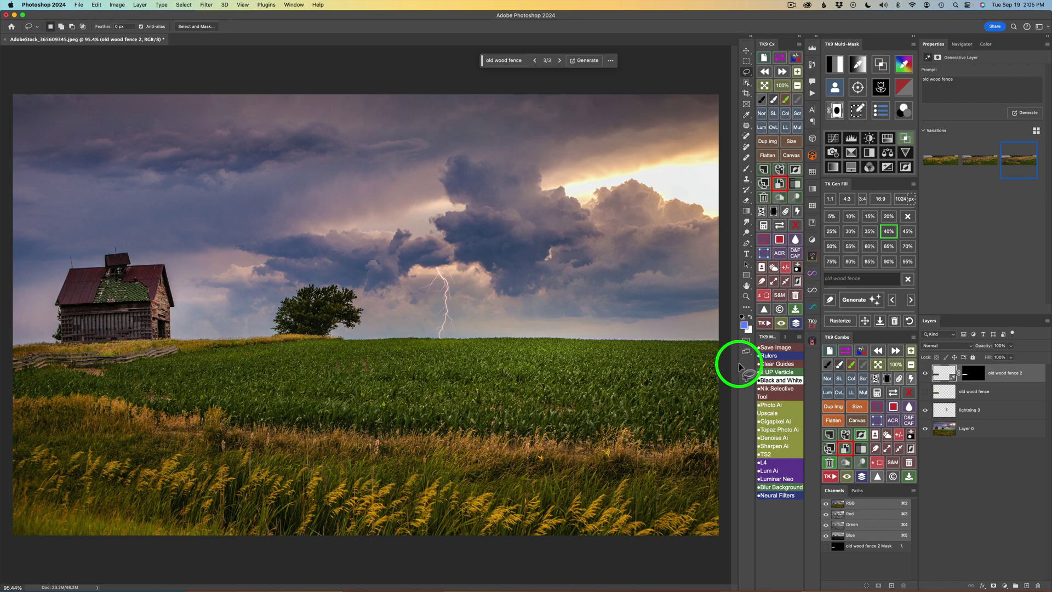
# - Compare old wood fence 2 with the rasterized old wood fence layer and review its variations again, returning to the first
pyautogui.click(925, 373)
pyautogui.click(925, 391)
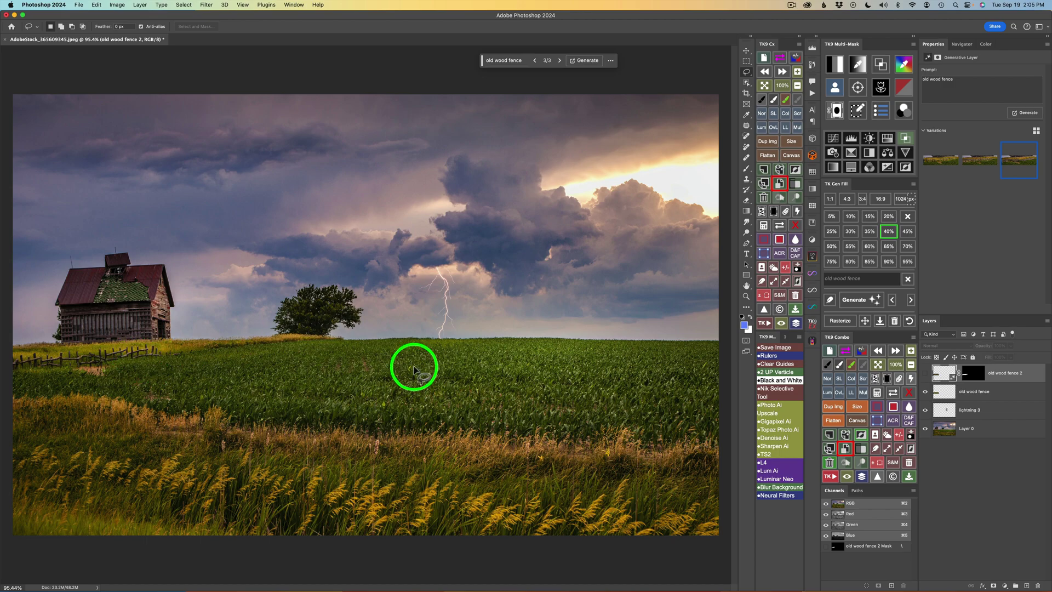
pyautogui.click(925, 391)
pyautogui.click(925, 374)
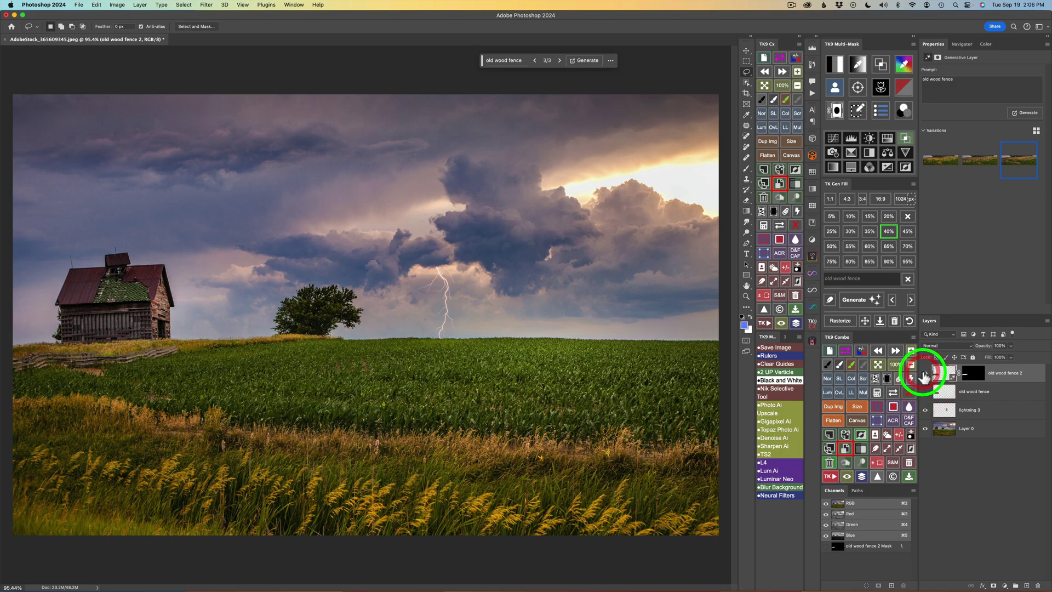
pyautogui.click(559, 60)
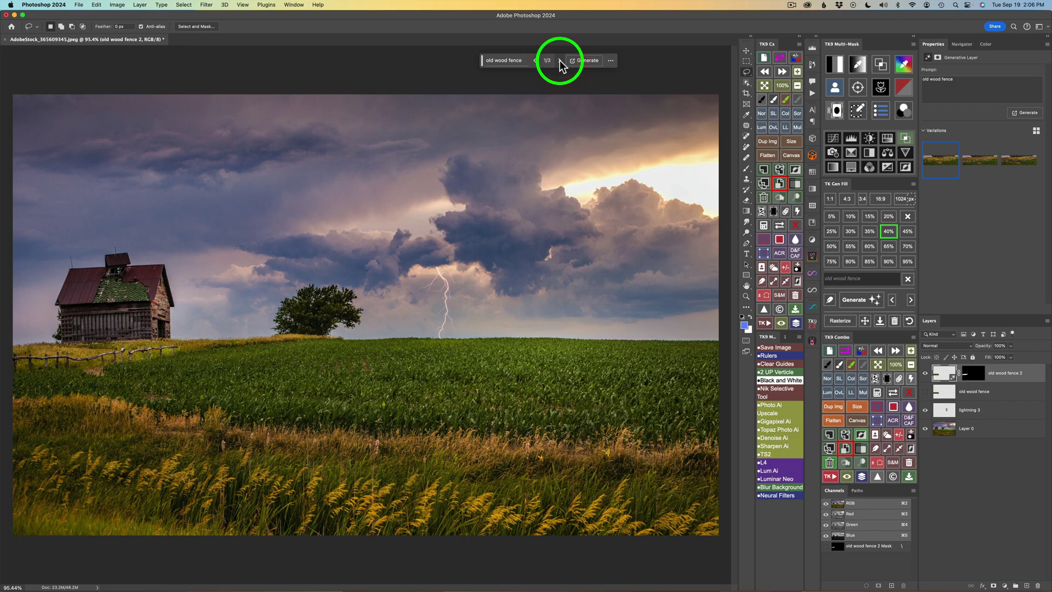
pyautogui.click(559, 61)
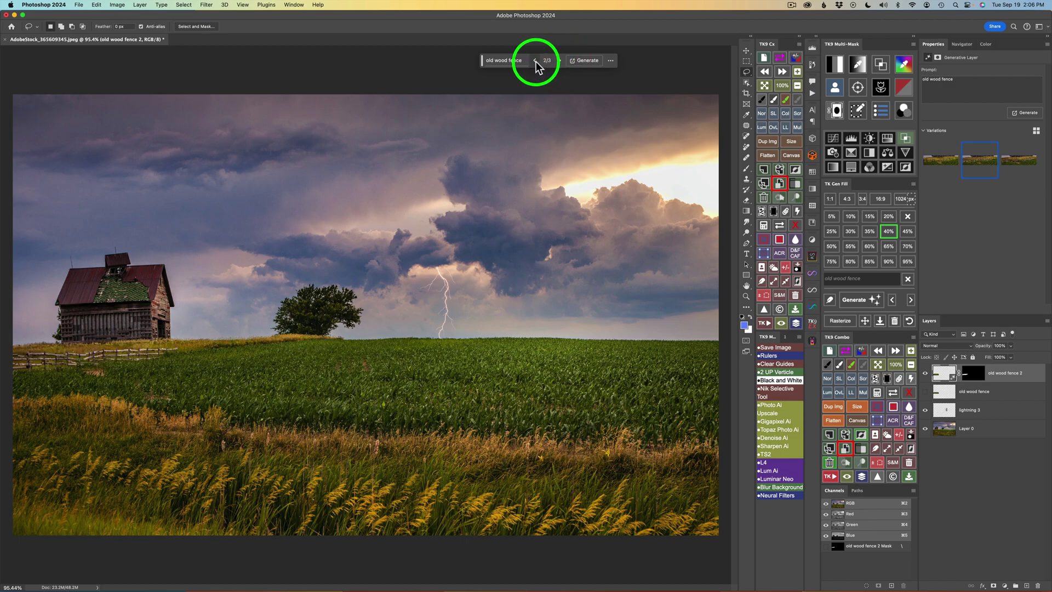
pyautogui.click(535, 60)
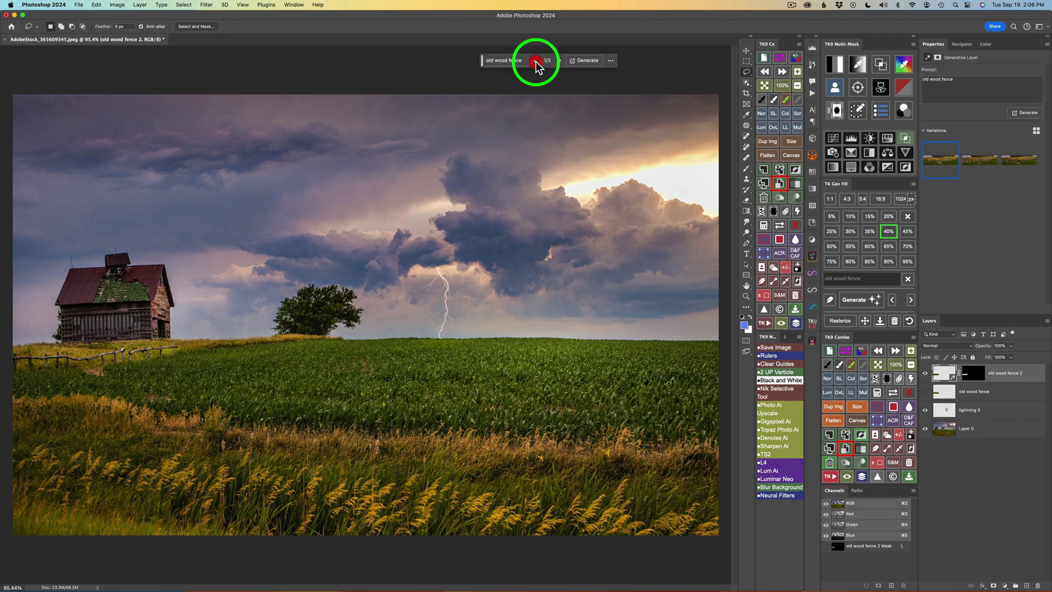
# - Show the rasterized old wood fence layer in place of old wood fence 2 and delete the old wood fence 2 layer
pyautogui.click(925, 374)
pyautogui.click(925, 392)
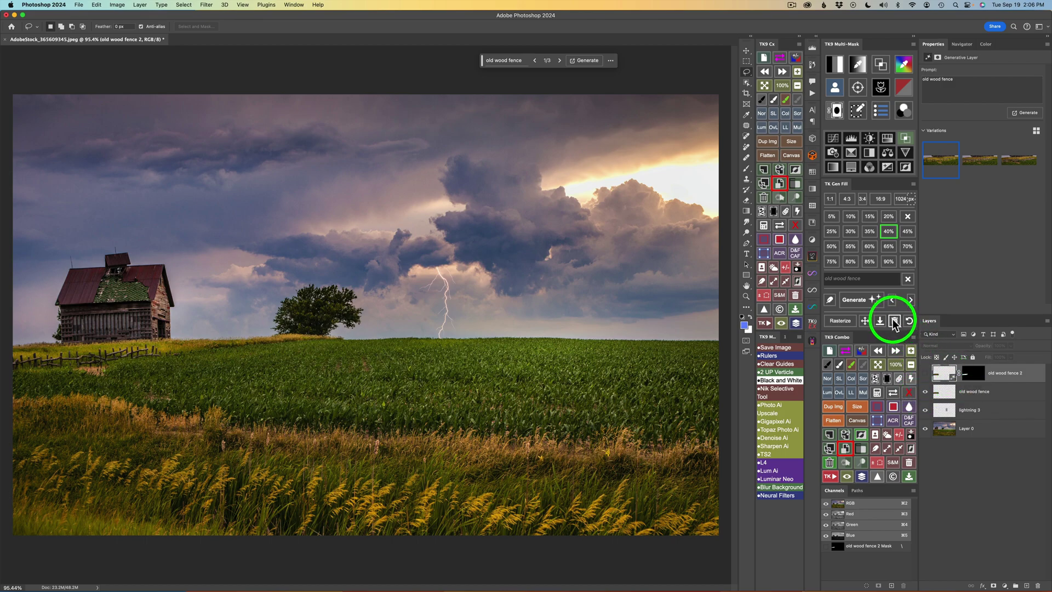
pyautogui.click(895, 320)
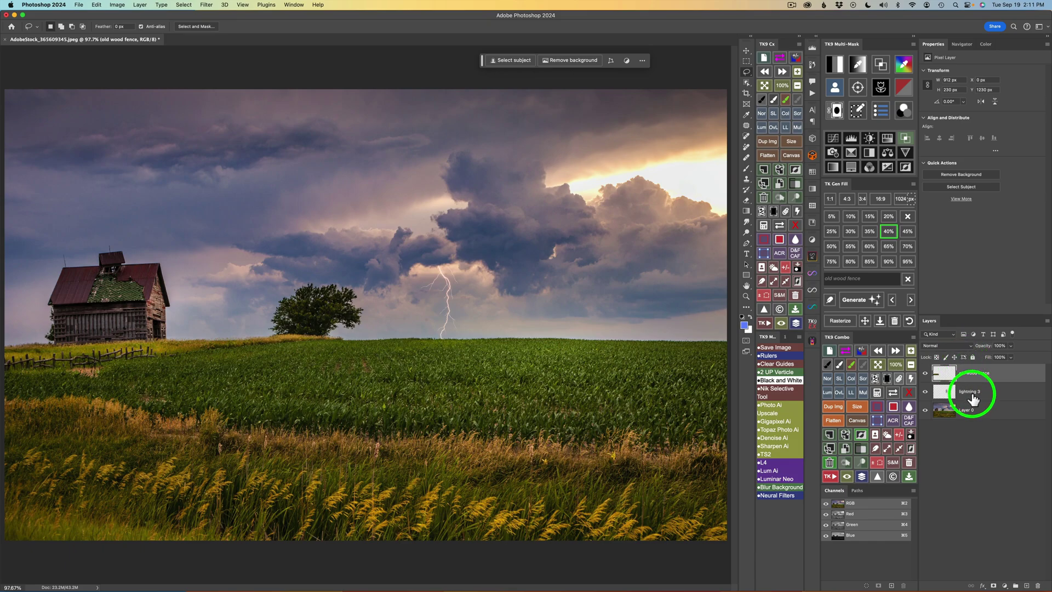
# - Hide the old wood fence and lightning 3 layers to view the original landscape, and show both again
pyautogui.moveTo(974, 398); pyautogui.dragTo(963, 374)
pyautogui.click(925, 372)
pyautogui.click(925, 392)
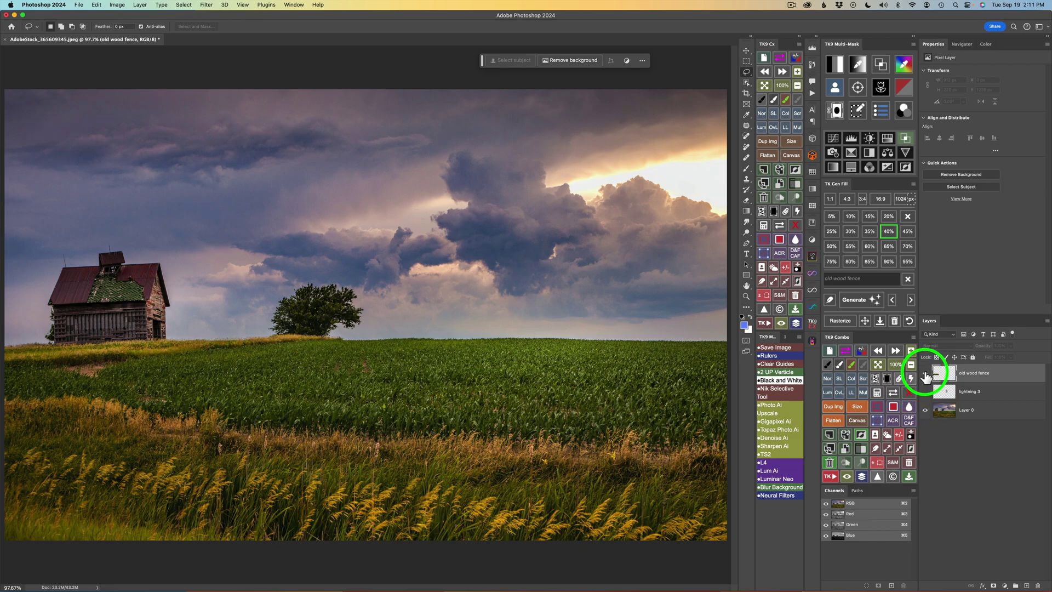
pyautogui.click(925, 374)
pyautogui.click(925, 393)
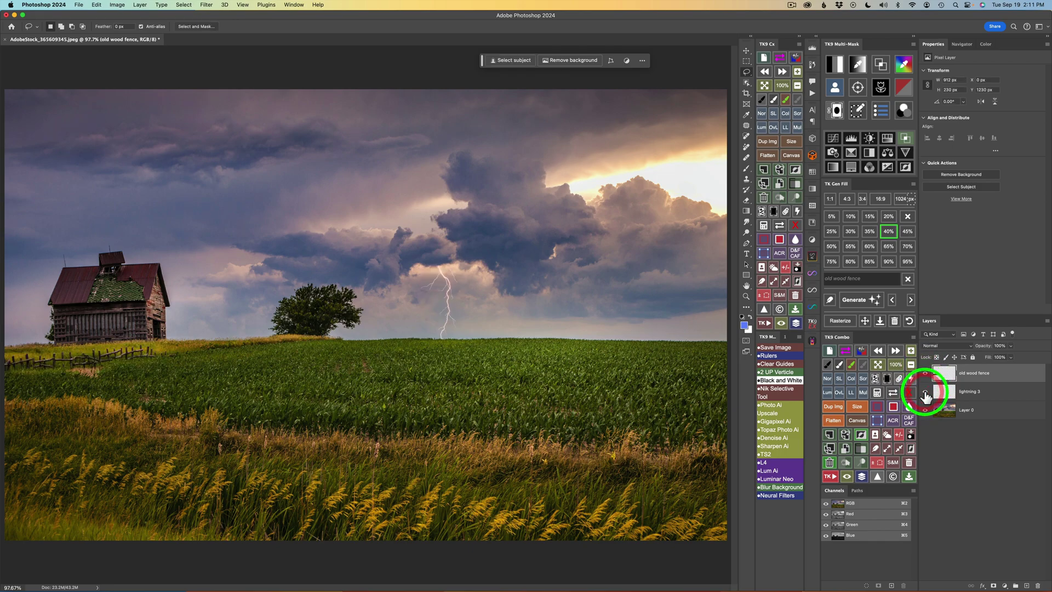